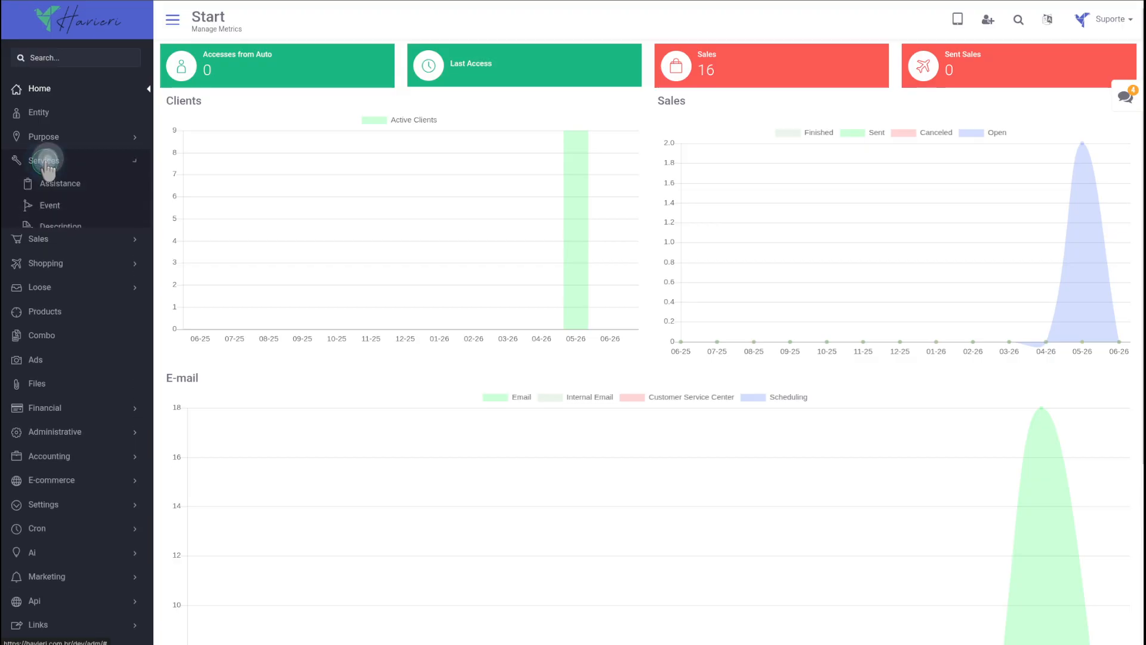
- Open the Assistance services list and bring up the details of service order 8
left_click(52, 185)
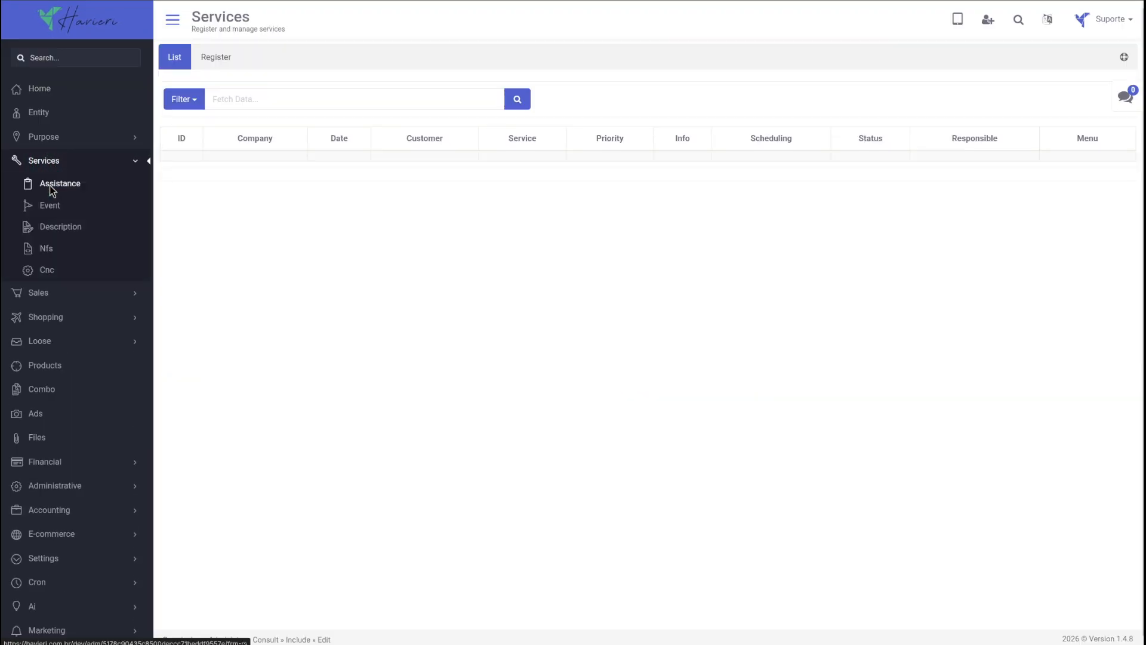
scroll(854, 376, "down", 2)
scroll(854, 377, "up", 2)
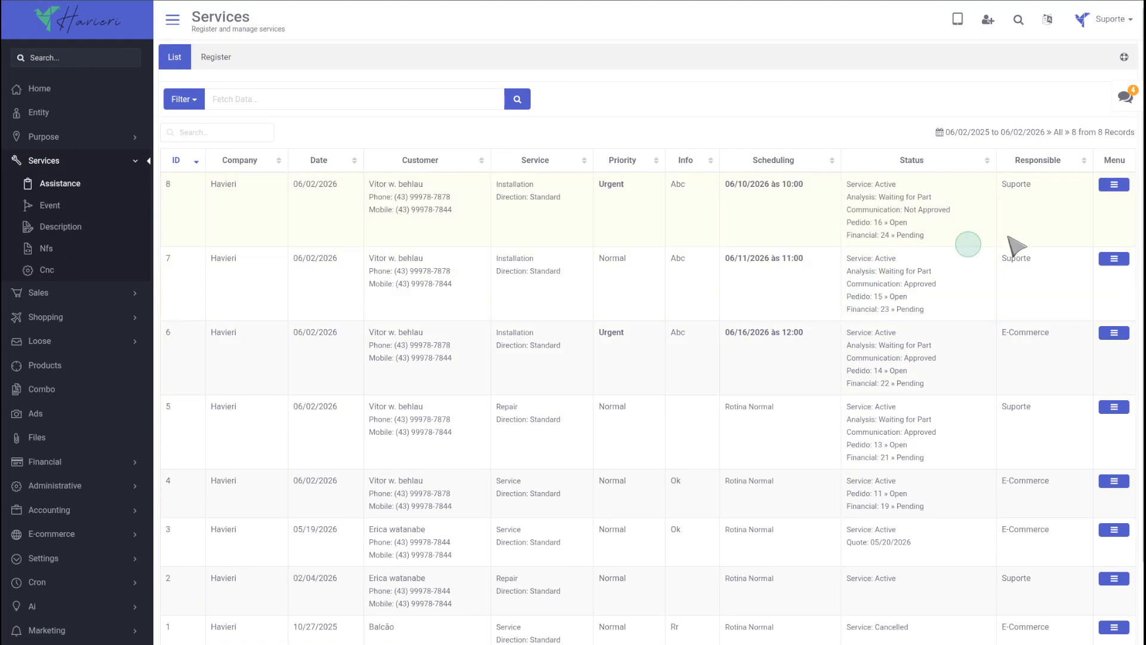
left_click(1116, 185)
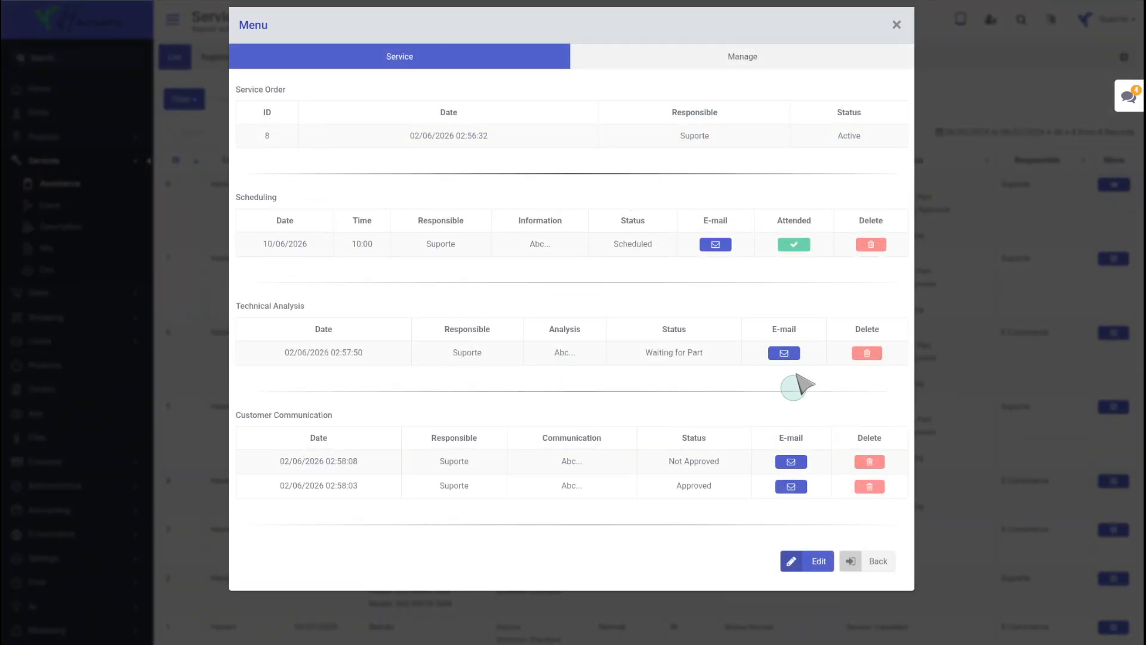
- Review the customer's product history, expanding the orders for products 004 and 005
left_click(717, 66)
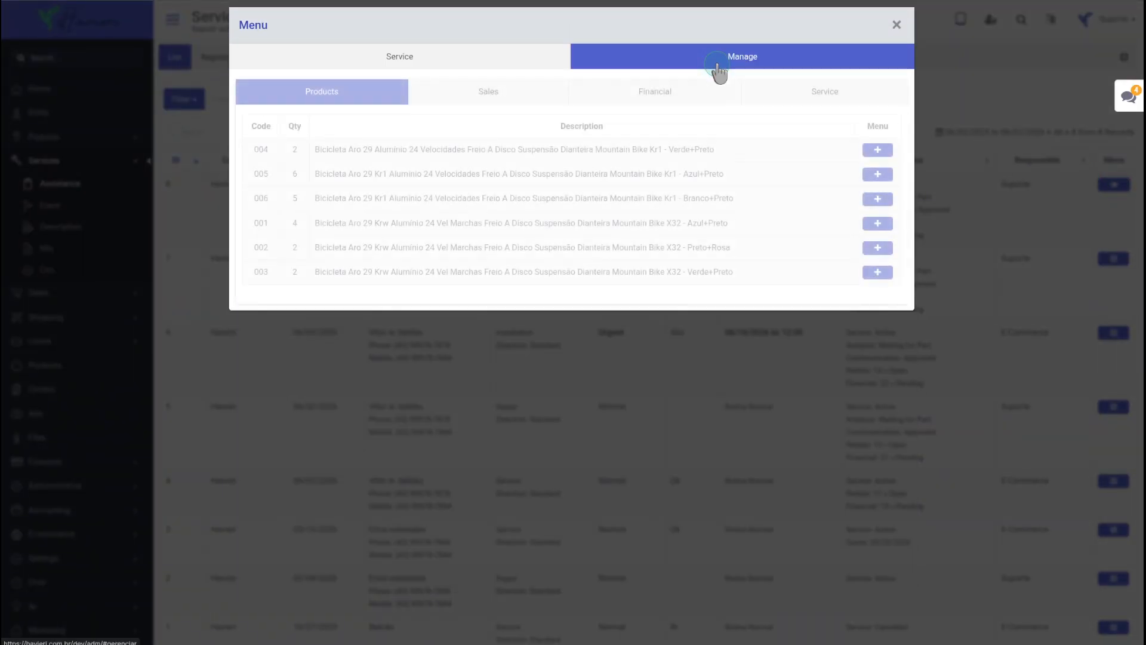
left_click(878, 149)
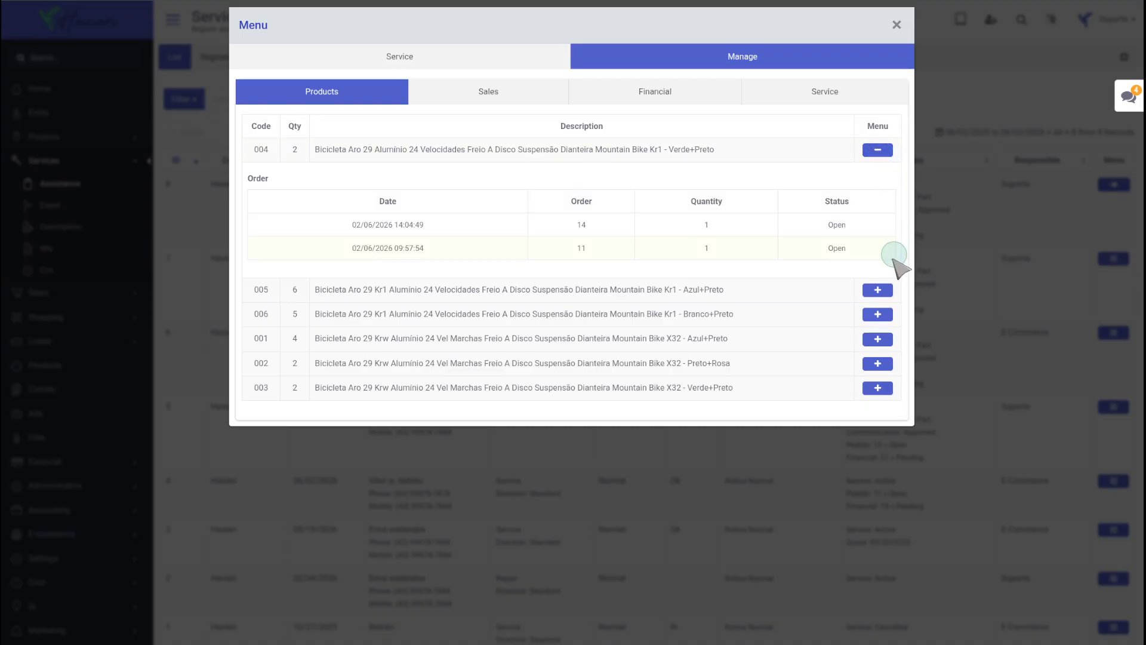
left_click(878, 291)
- Review the customer's sales history, expanding the products of sale 14 and the financial entries of sale 13
left_click(505, 93)
left_click(849, 199)
left_click(847, 197)
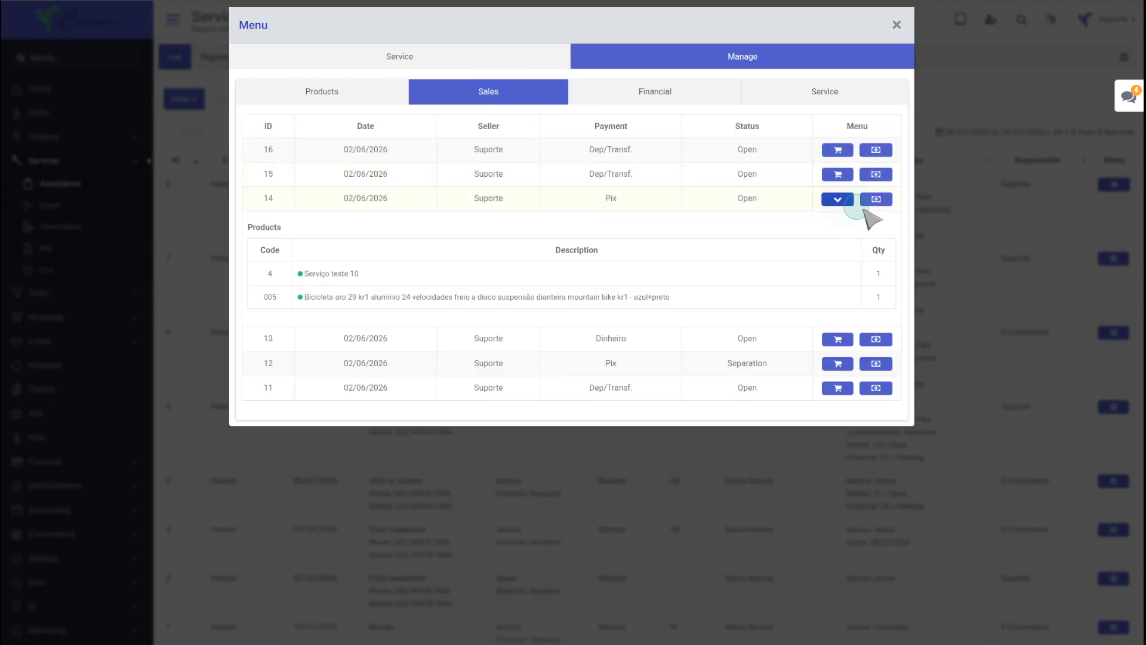
left_click(877, 340)
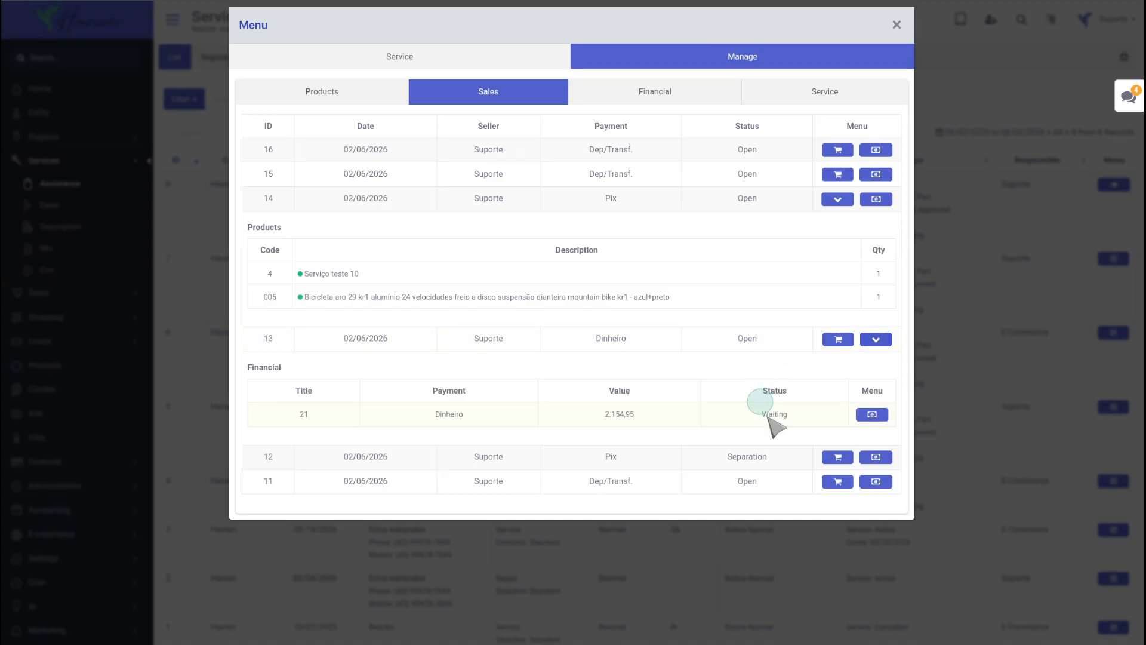
- Examine the payment details and occurrence log of title 20 in the customer's financial history
left_click(655, 91)
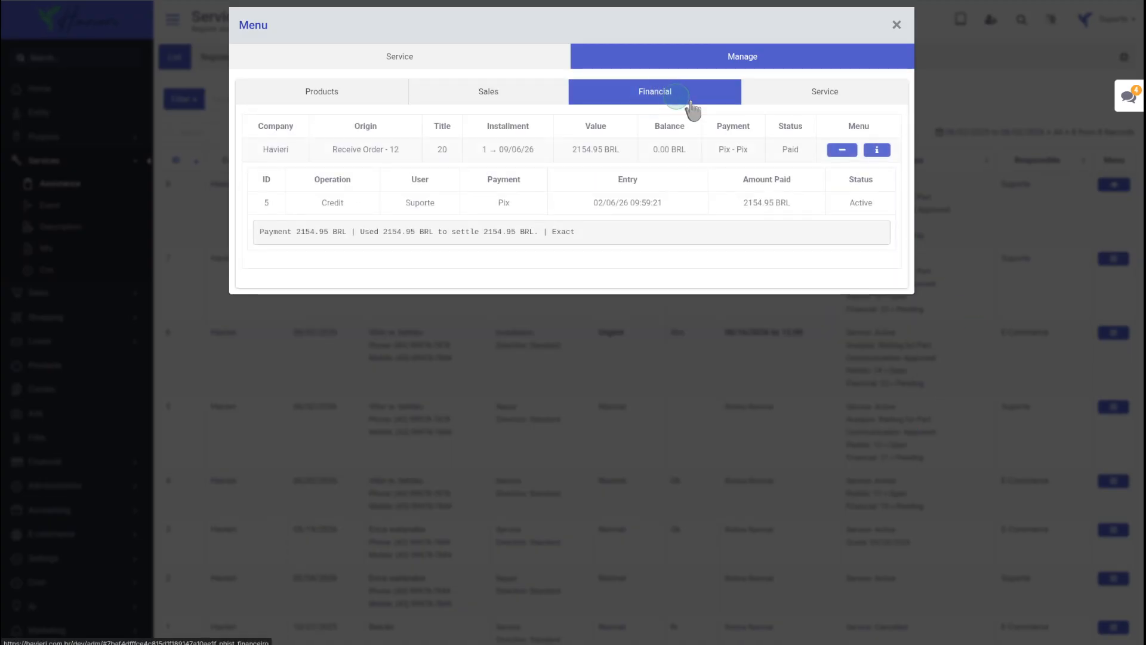
left_click(842, 150)
left_click(877, 150)
scroll(798, 283, "down", 6)
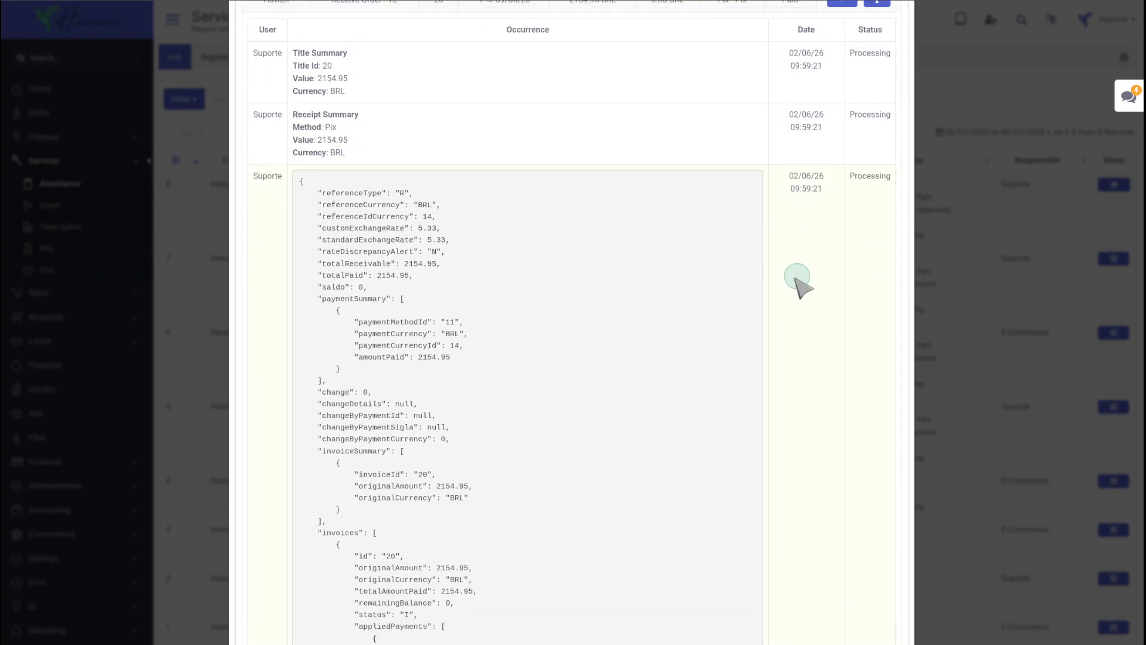
scroll(798, 286, "up", 6)
- View the customer's service history, close the order details and reload the services list
left_click(815, 92)
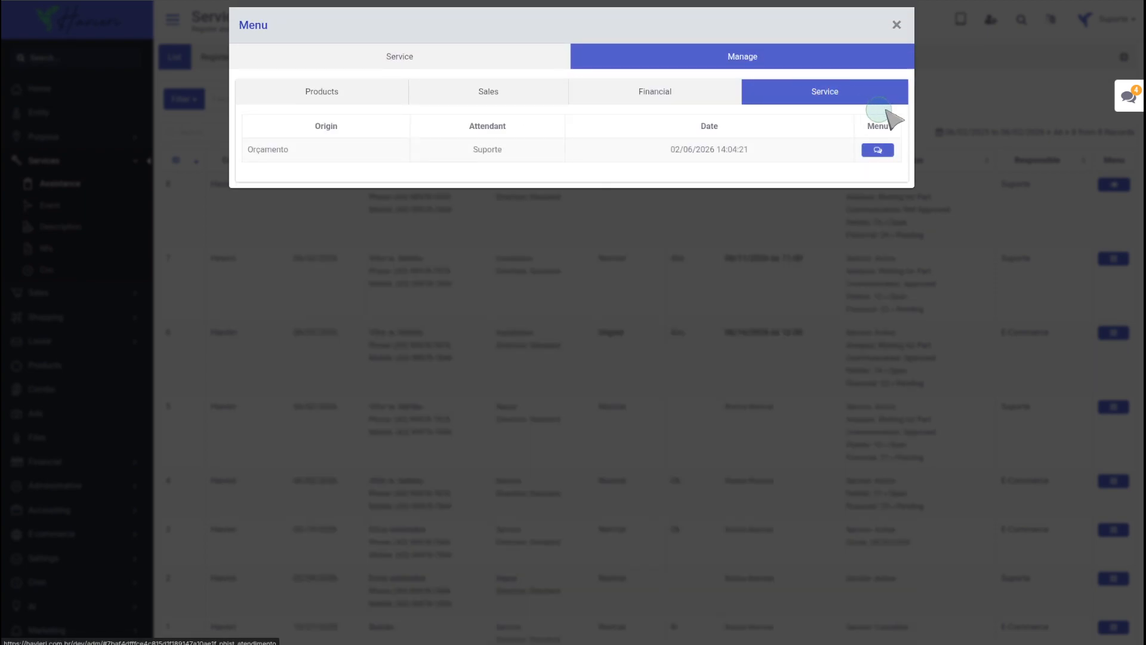
left_click(967, 88)
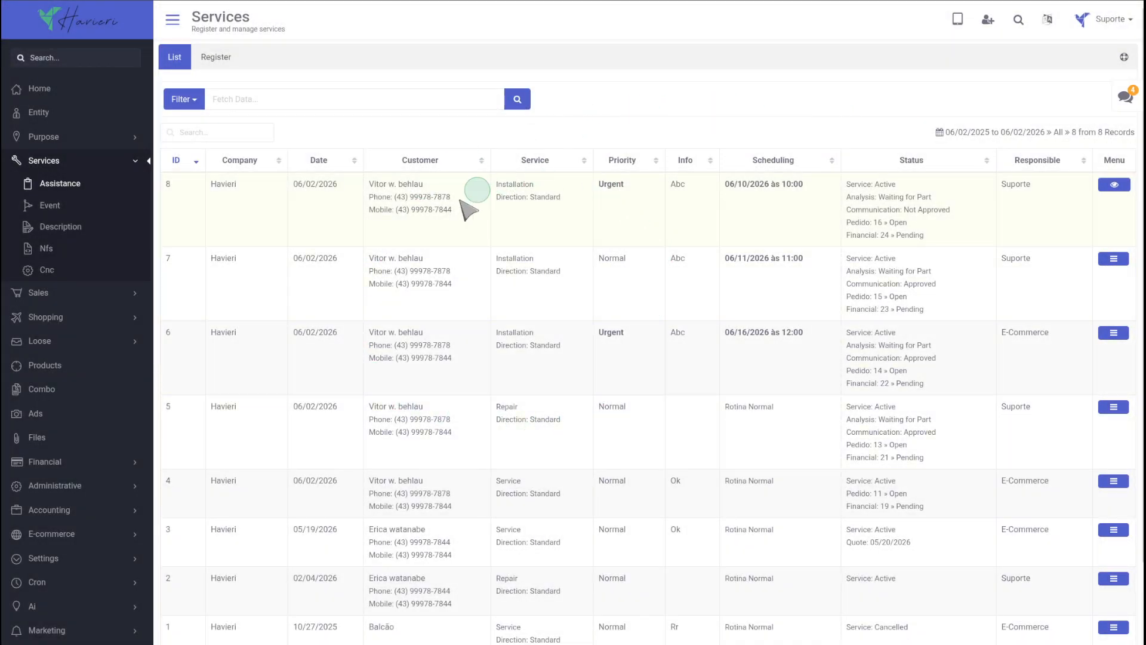
left_click(179, 57)
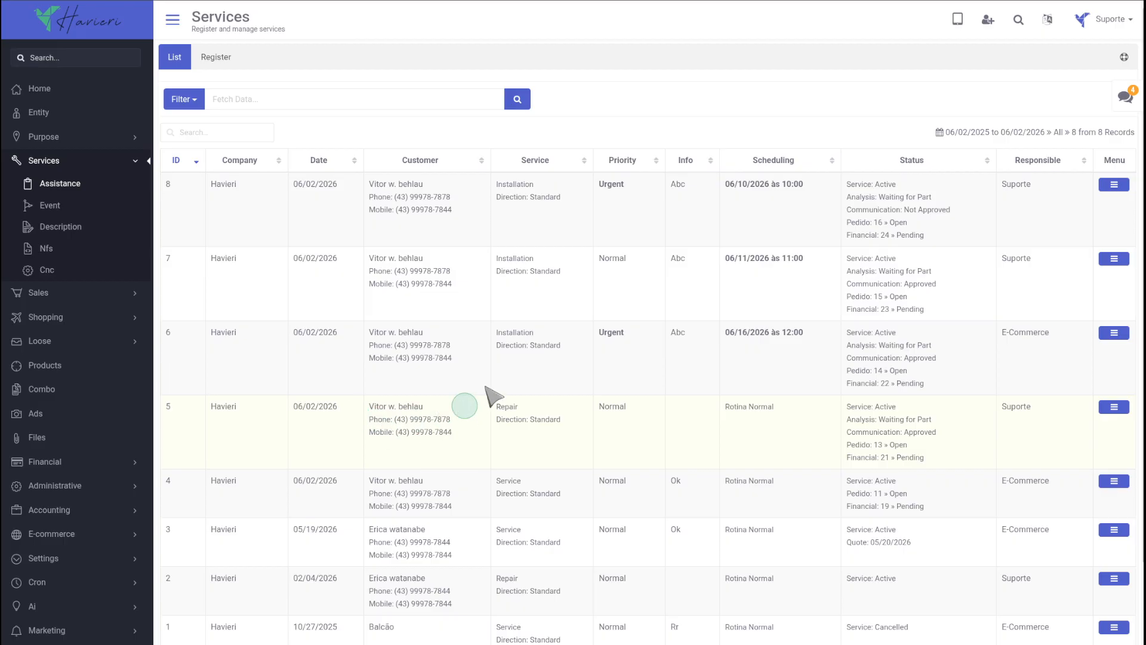
- Sort the services list in turn by ID, date, descending priority, scheduling and descending status
left_click(174, 160)
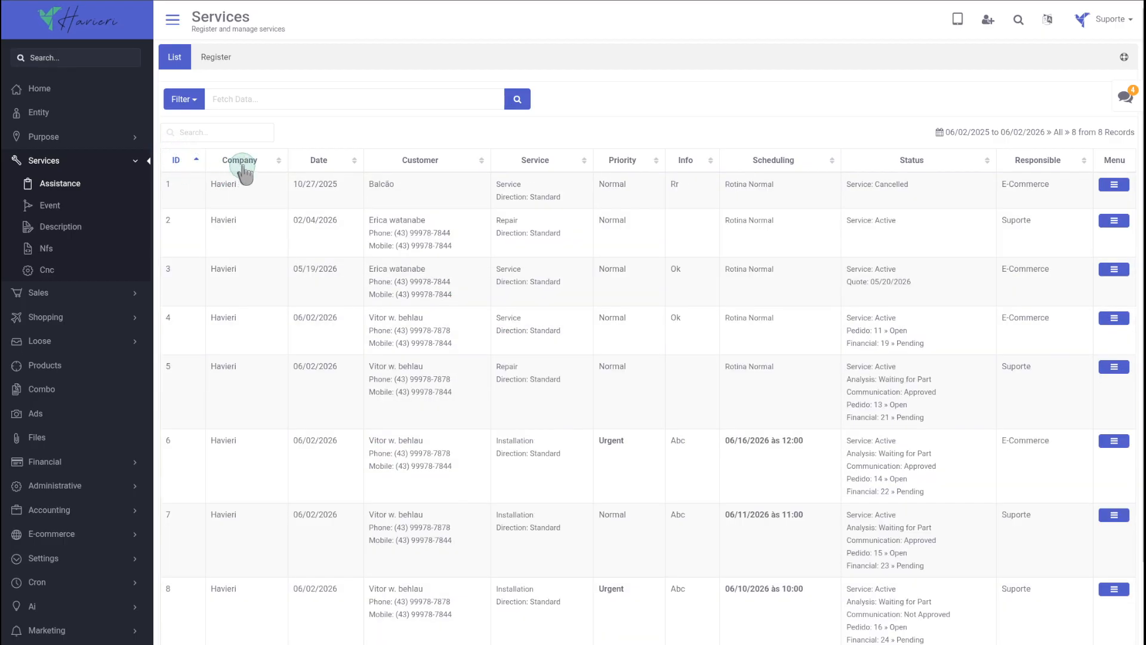
left_click(320, 166)
left_click(621, 172)
left_click(621, 172)
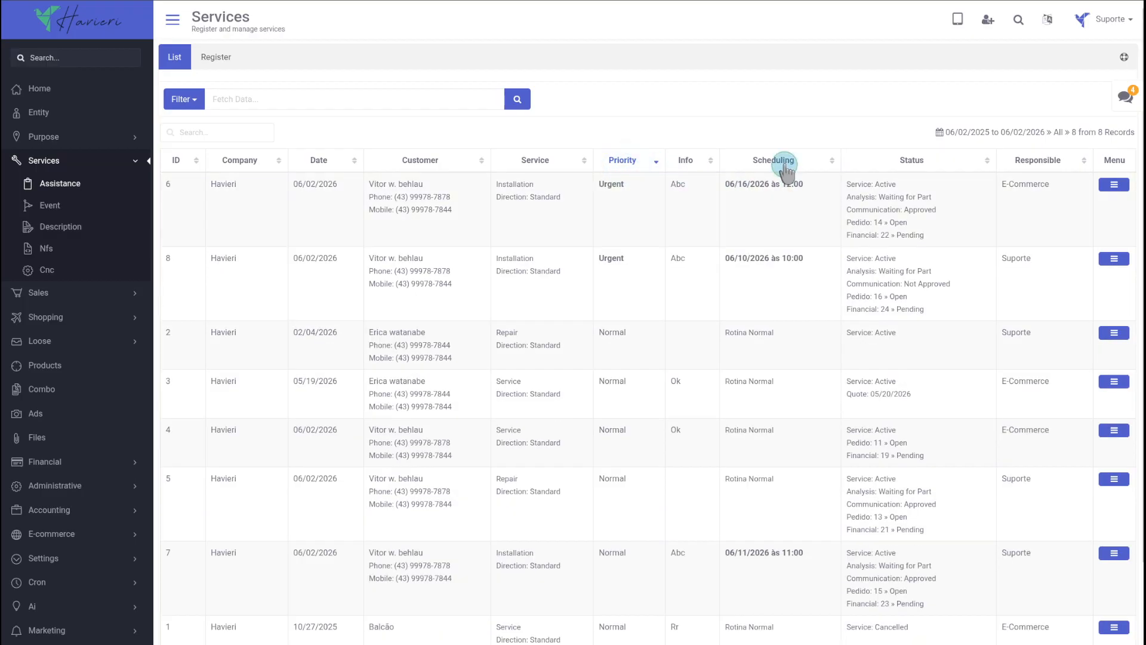
left_click(785, 166)
left_click(923, 164)
left_click(923, 164)
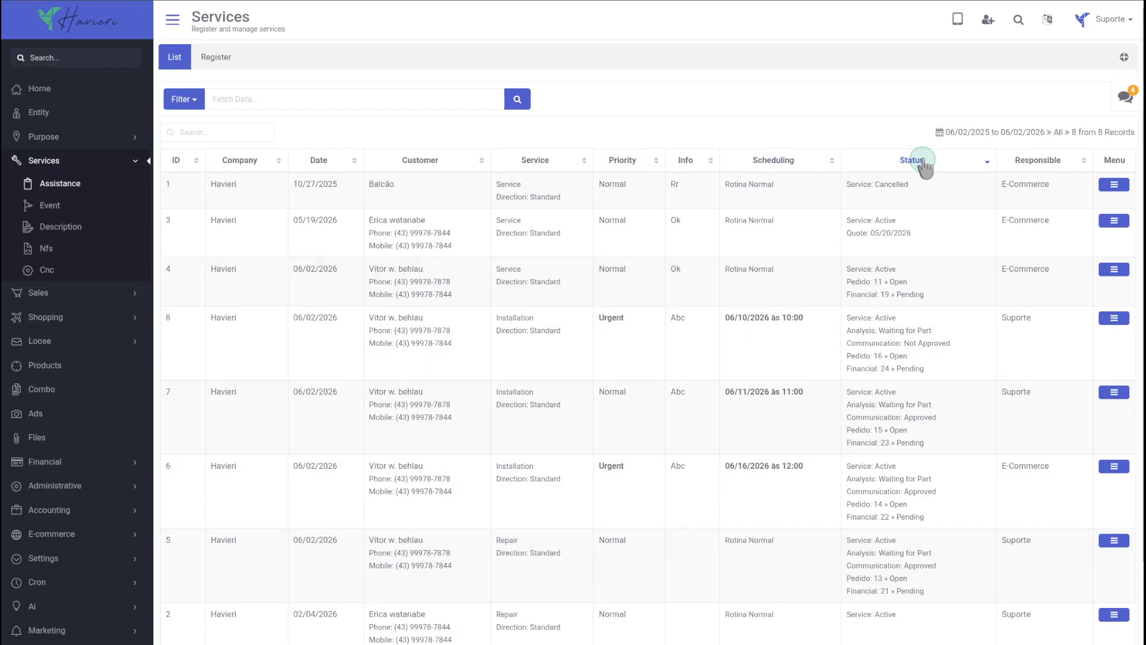
- Open the cancelled service order 1 for editing and return to the services list without changes
left_click(1115, 186)
left_click(802, 582)
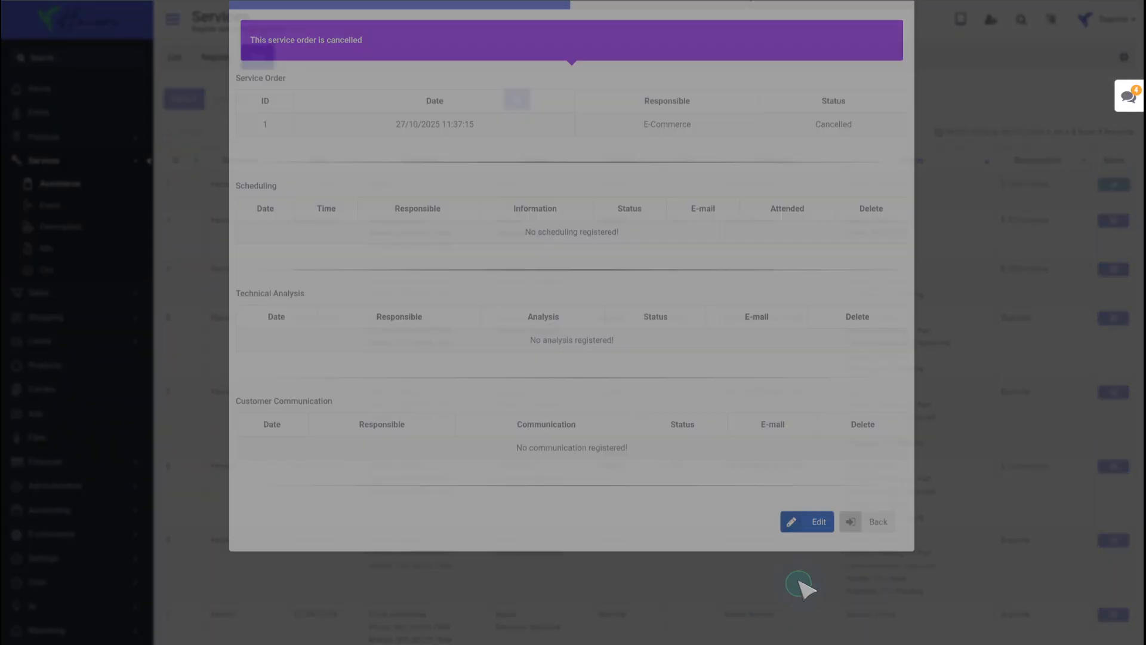
left_click(175, 60)
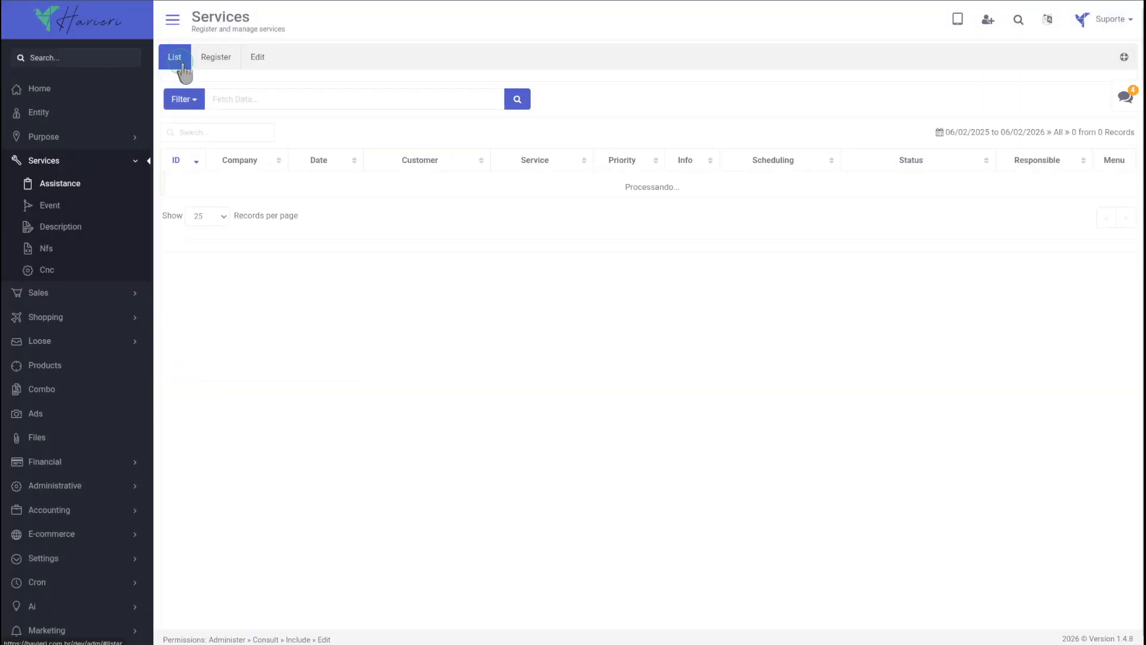
- Set the advanced filter's date range from 06-18-2025 to 06-17-2026
left_click(196, 103)
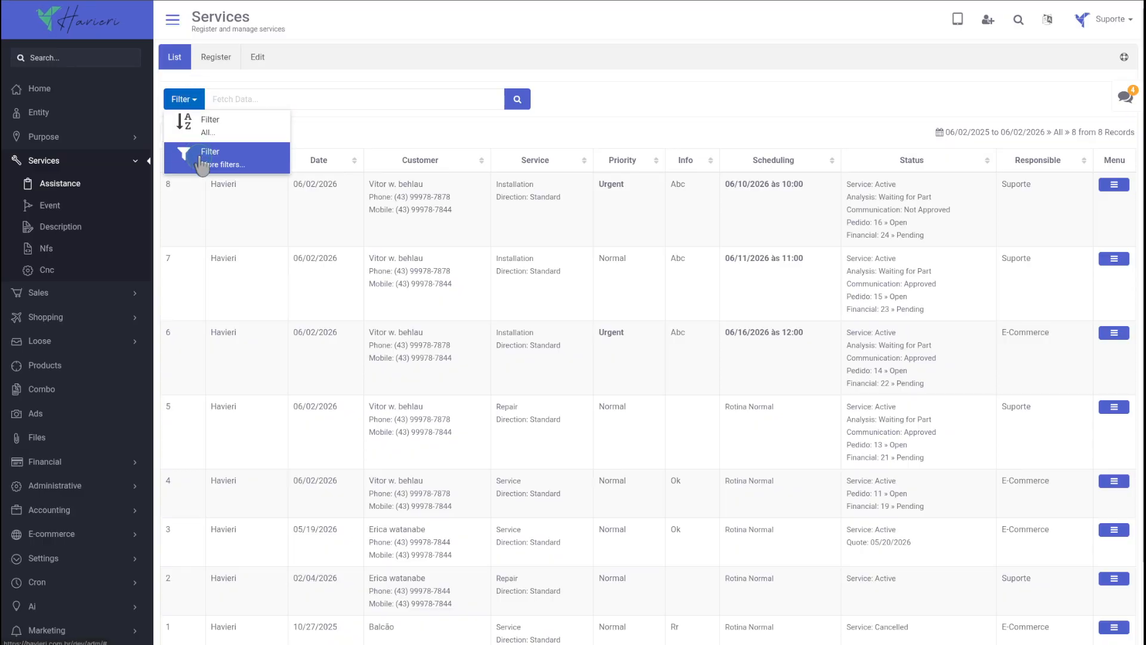
left_click(199, 154)
left_click(391, 215)
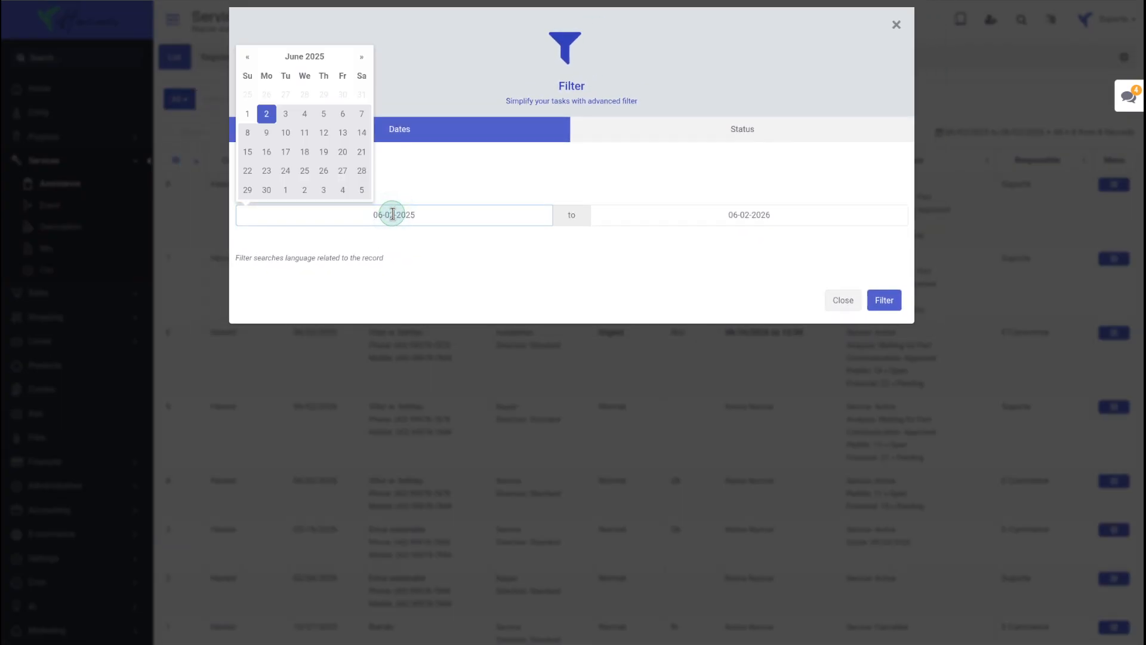
left_click(305, 151)
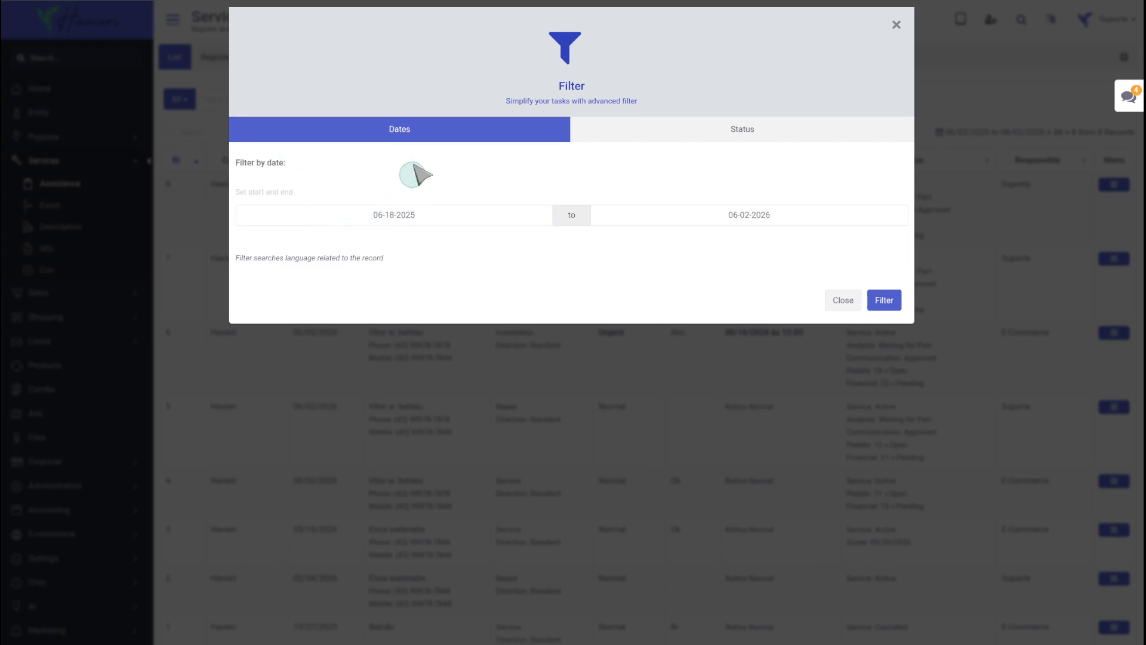
left_click(719, 210)
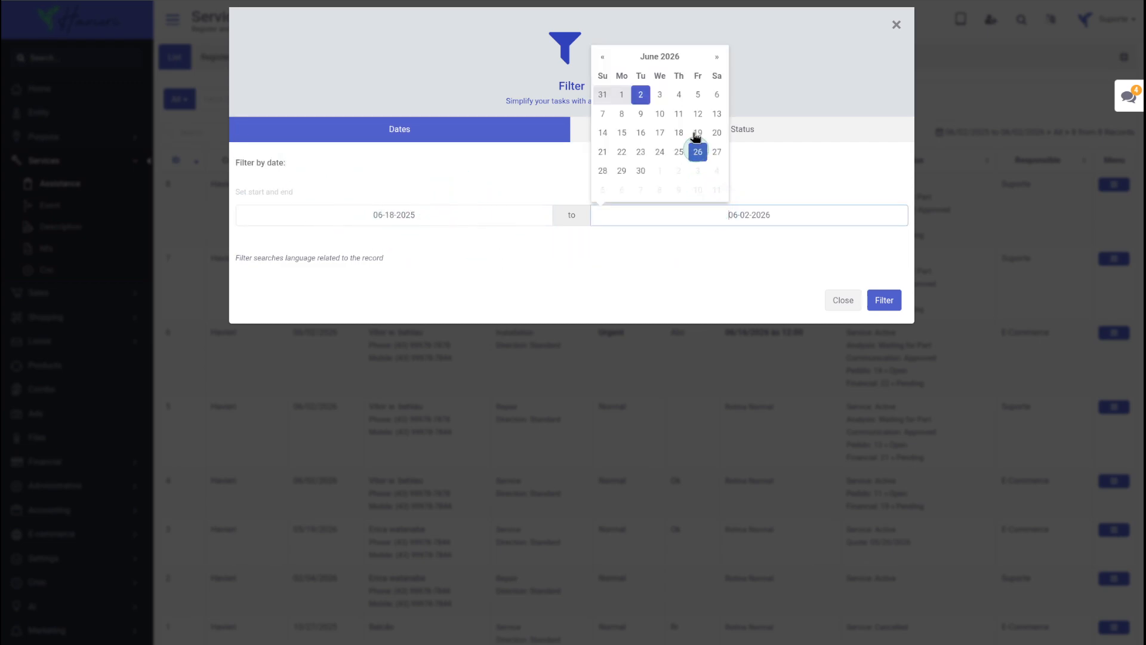
left_click(661, 135)
- Set the filter's status to All and apply it to the services list
left_click(696, 130)
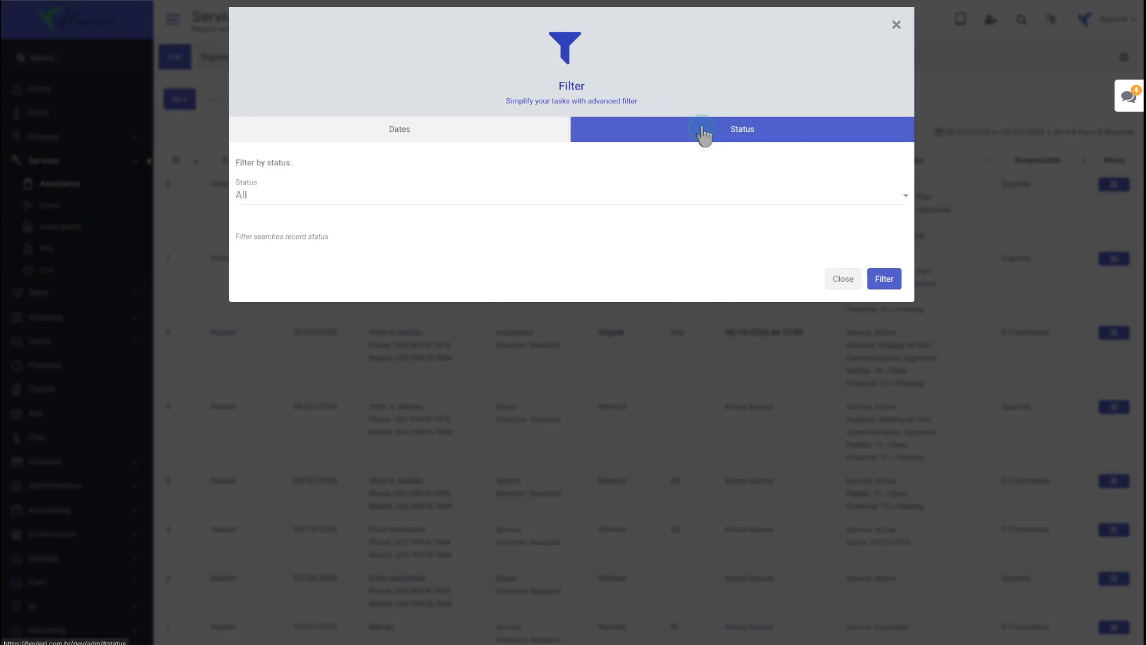
left_click(346, 196)
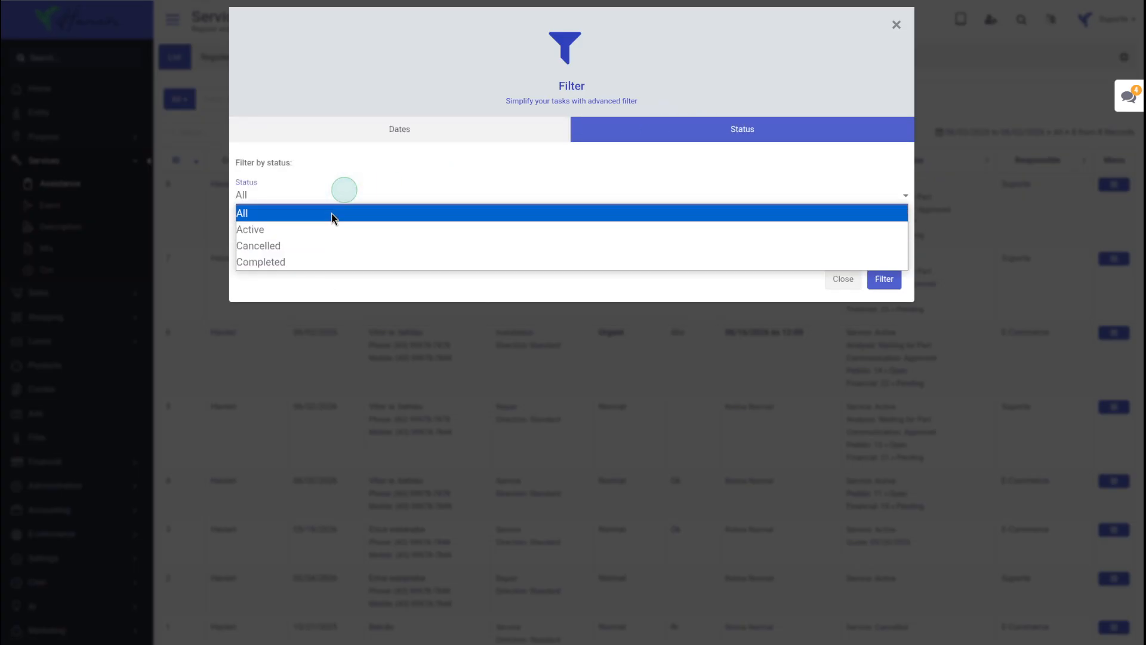
left_click(332, 213)
left_click(869, 263)
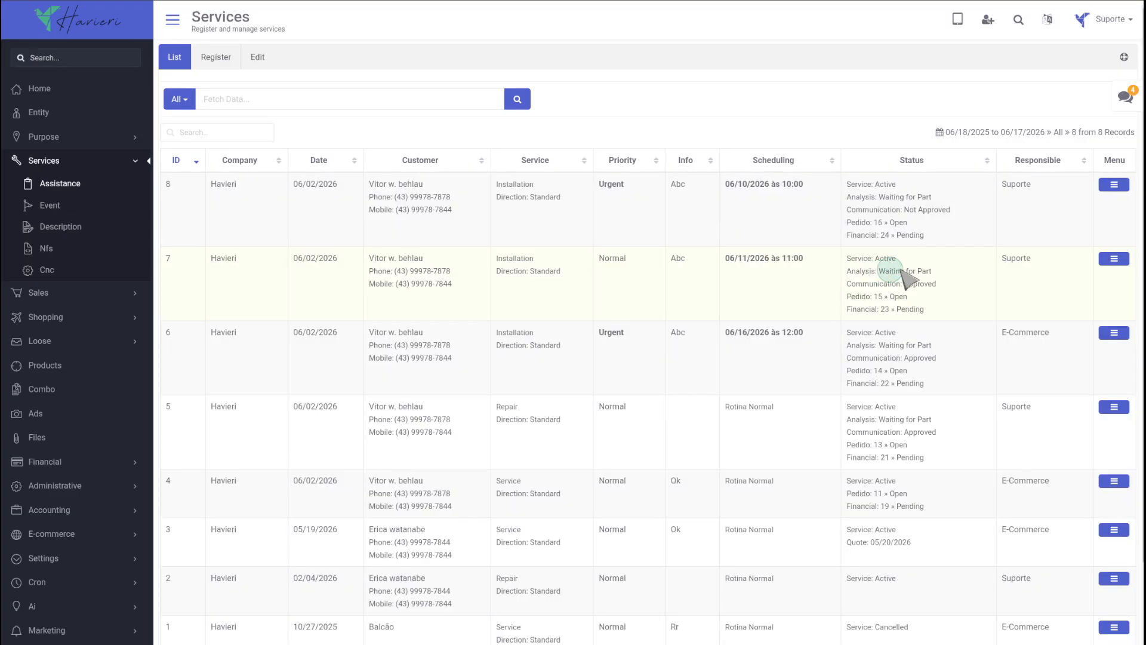
- Sort the filtered services by ascending ID and switch back to descending ID order
scroll(475, 493, "down", 1)
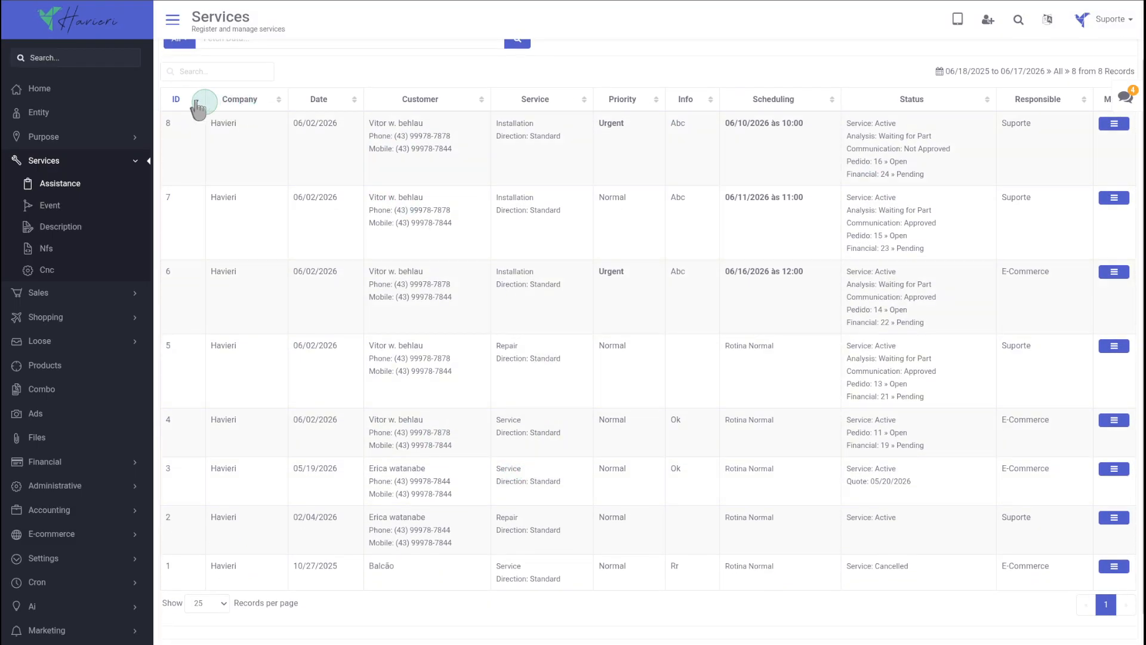
left_click(177, 100)
left_click(177, 99)
scroll(783, 427, "up", 1)
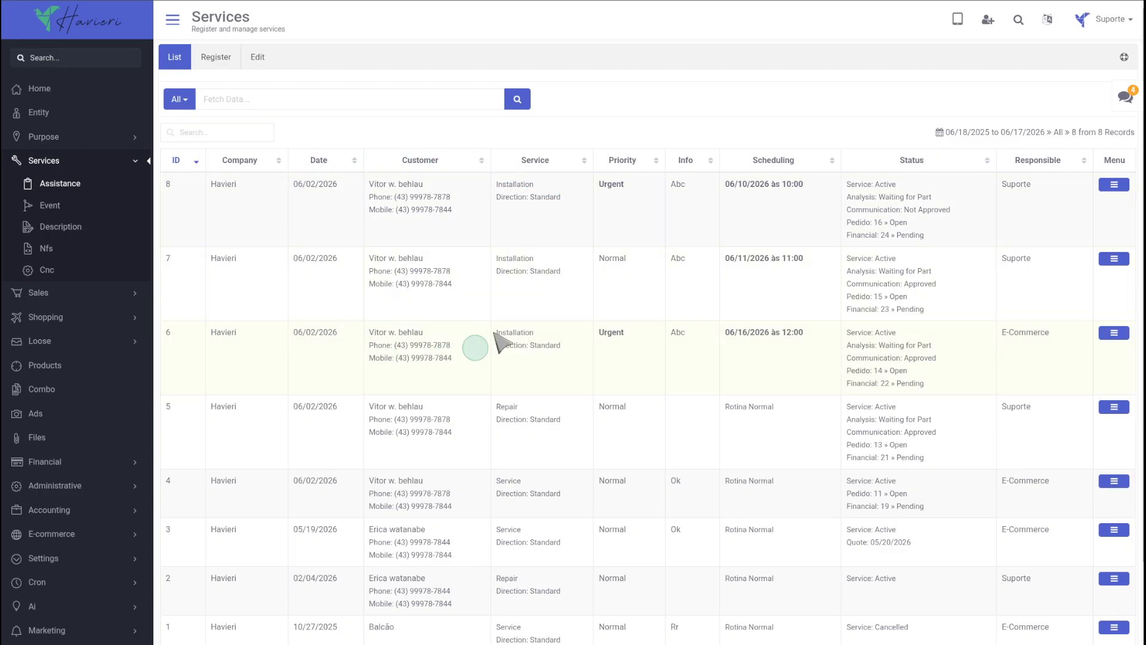
- Start registering a new service, search for the customer by first name and select the first matching record
left_click(219, 56)
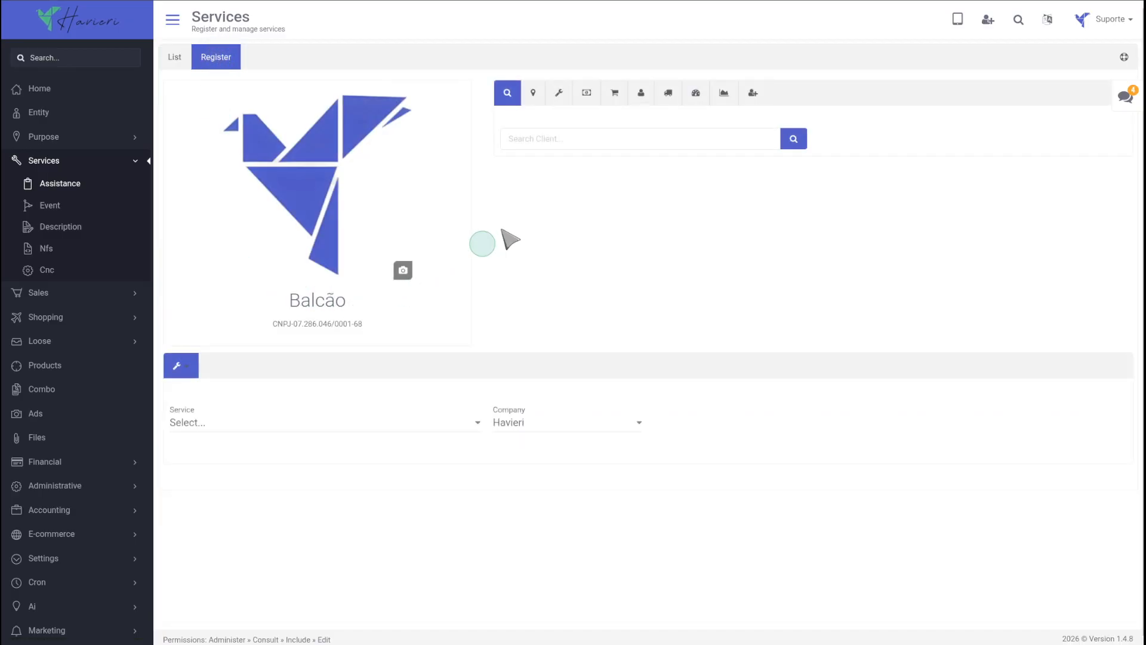
left_click(534, 139)
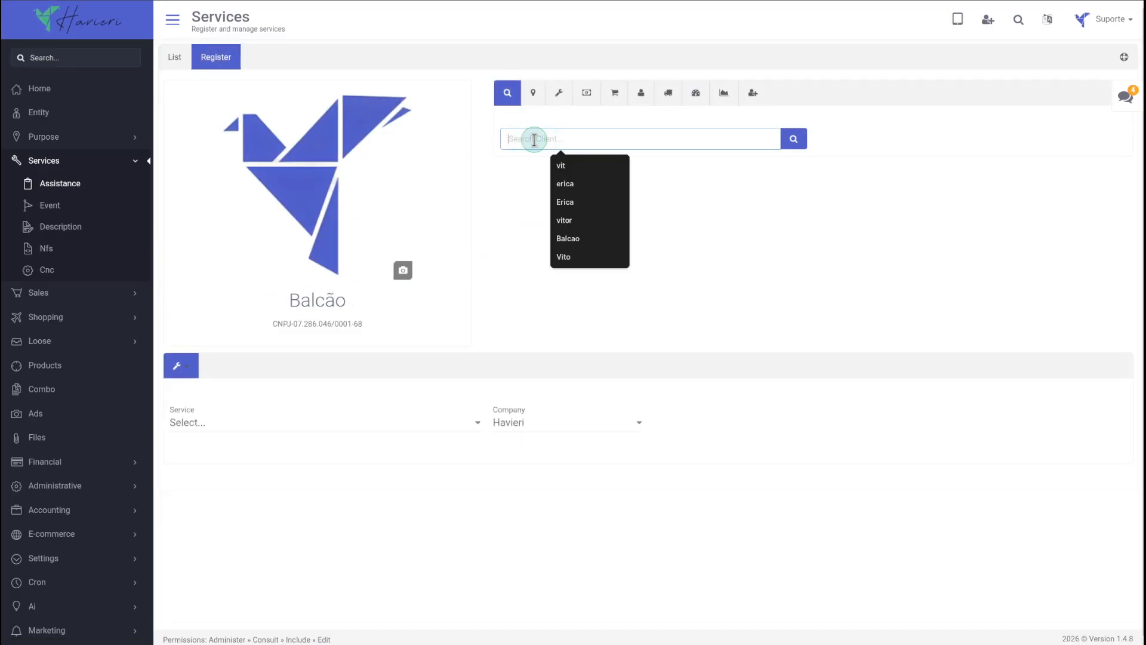
type("vito")
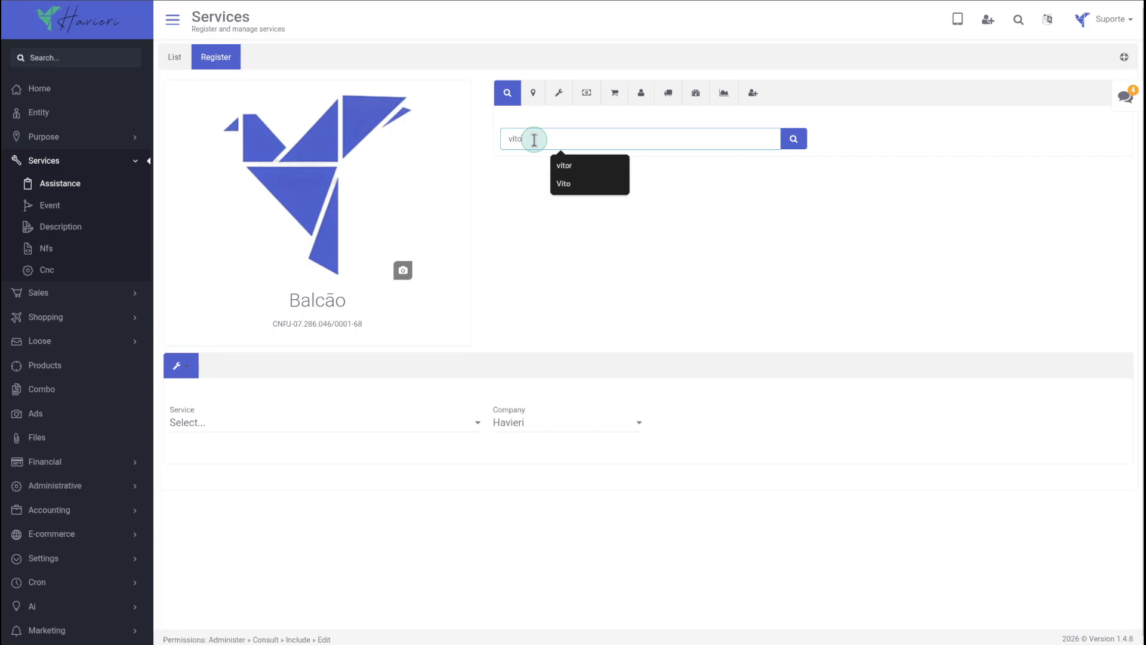
left_click(792, 141)
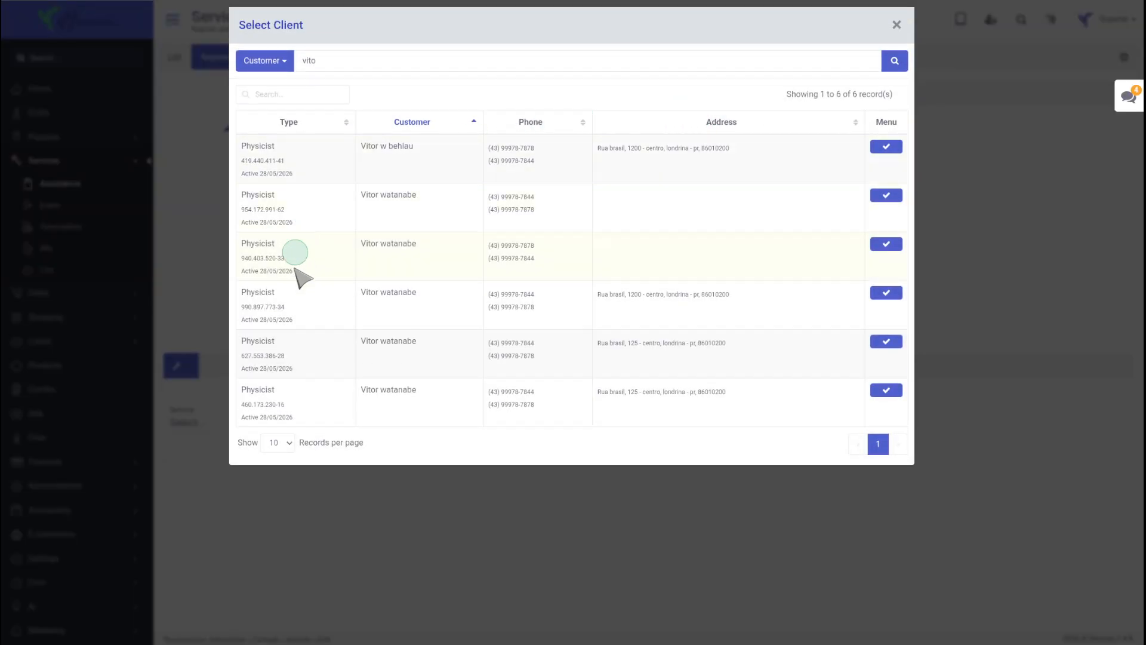
left_click(886, 147)
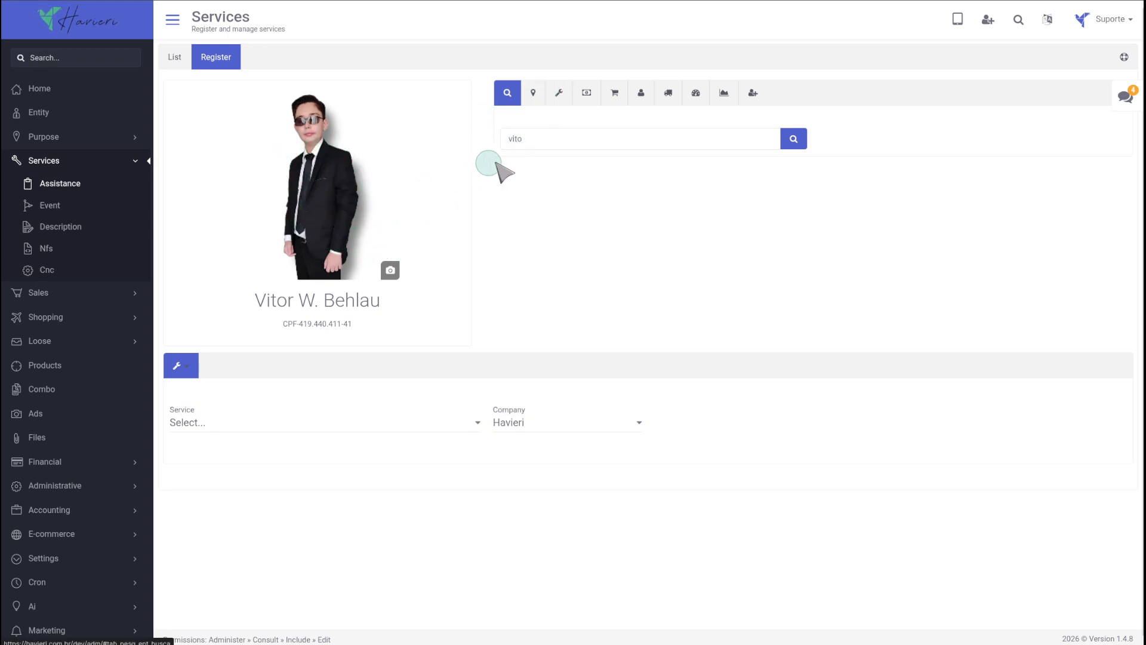
- List the available purposes and link the service to the Grouping purpose "Montagem de moto"
left_click(533, 92)
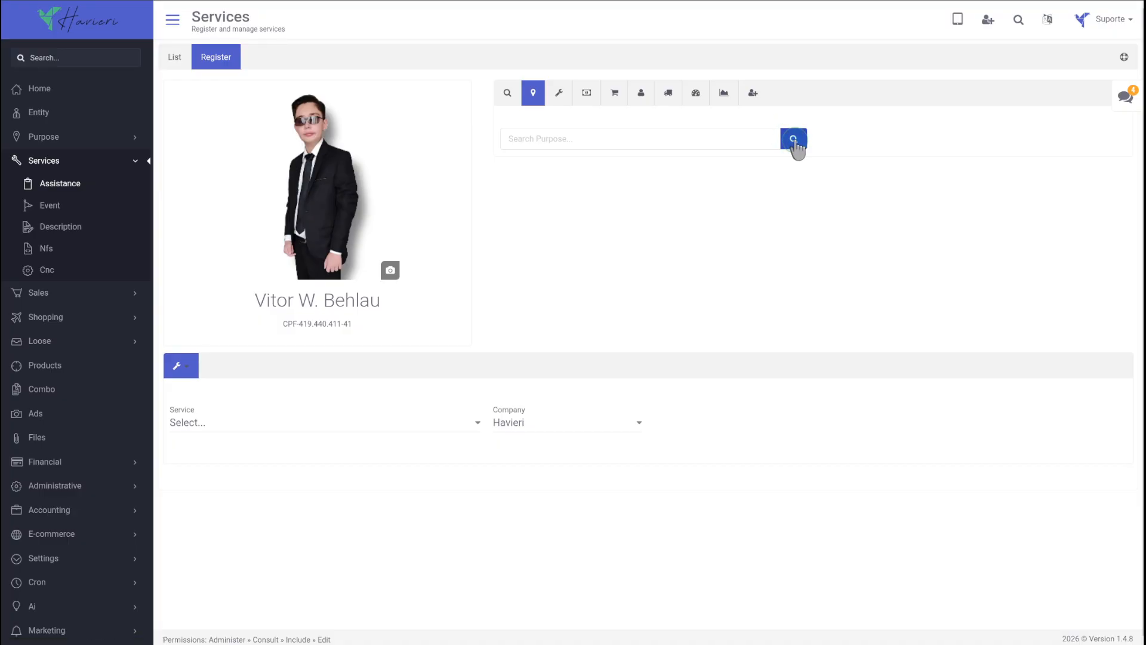
left_click(794, 139)
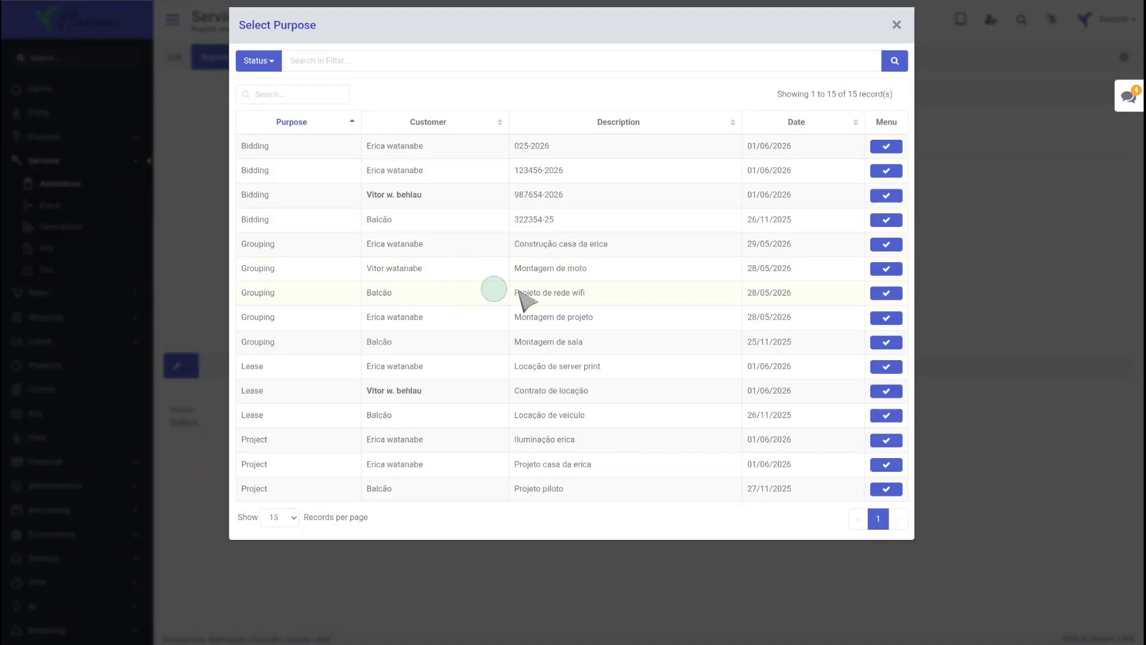
left_click(886, 269)
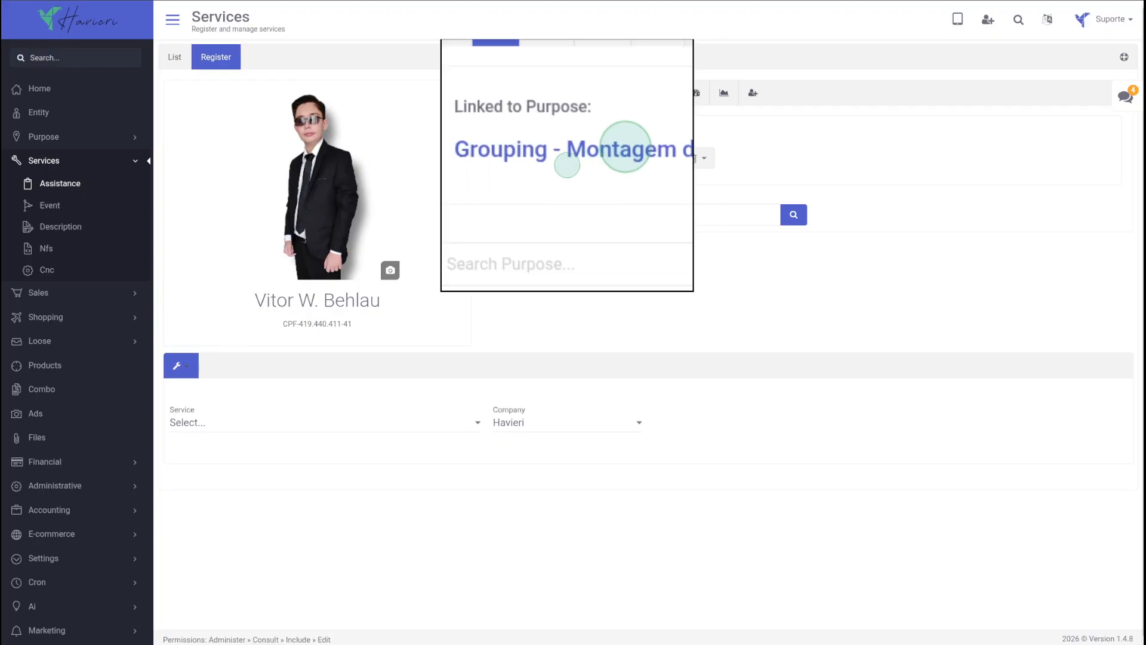
- Set the new service's currency to USD - United States Dollar
left_click(695, 159)
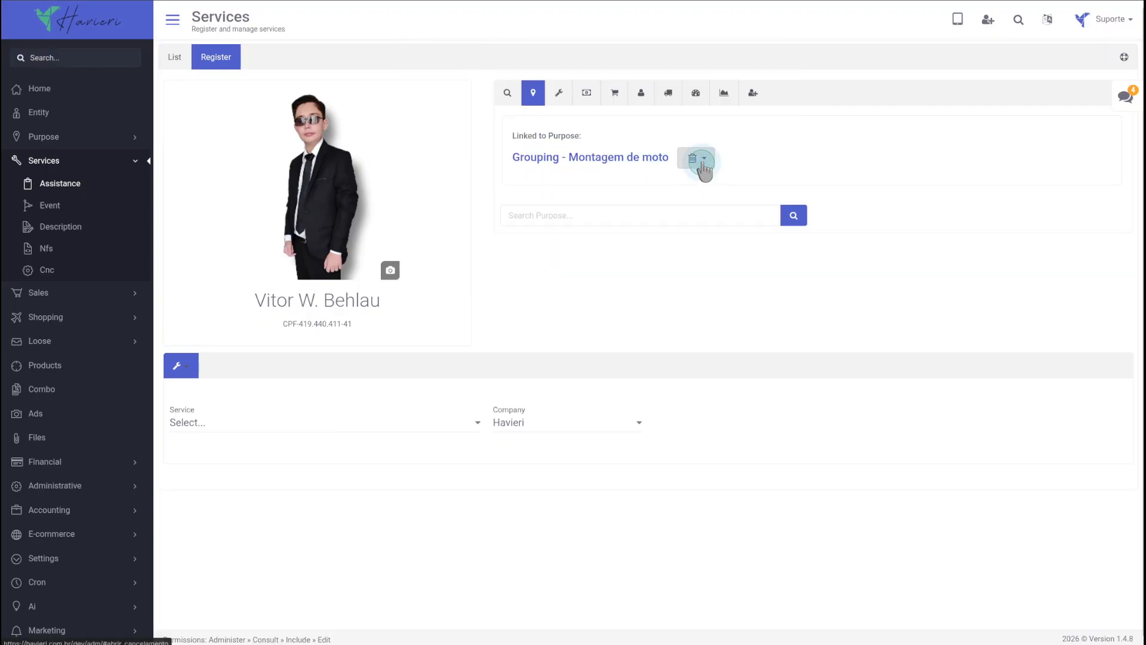
left_click(586, 95)
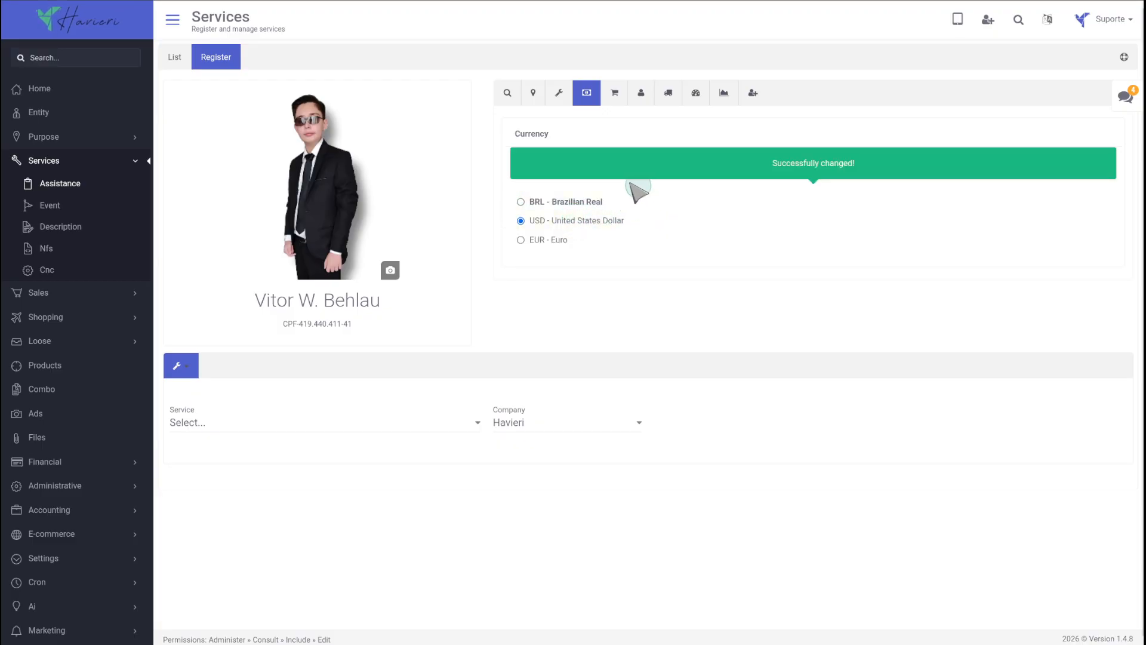
- Review the service's product list and the customer's details, delivery address, credit information and twelve-month chart
left_click(615, 95)
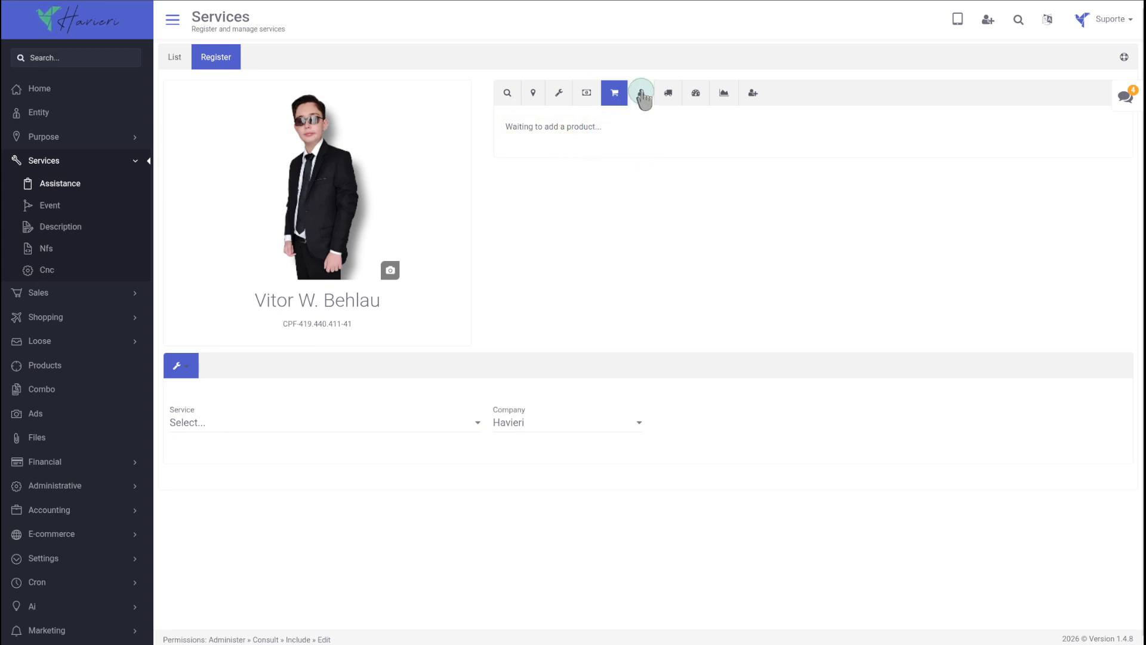
left_click(642, 93)
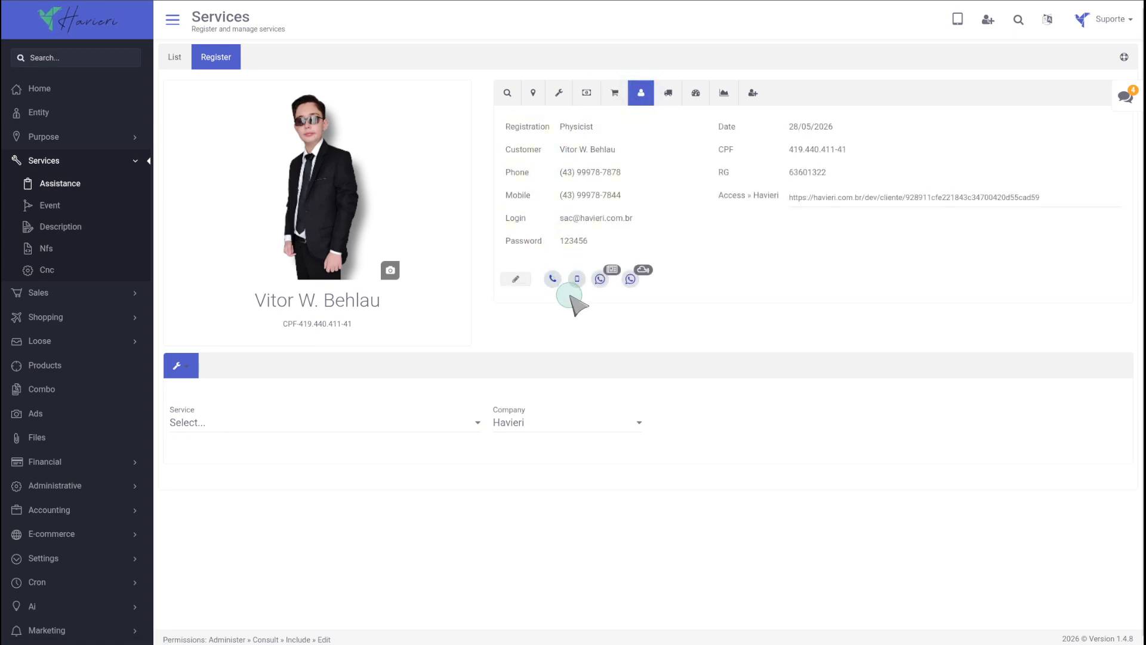
left_click(669, 95)
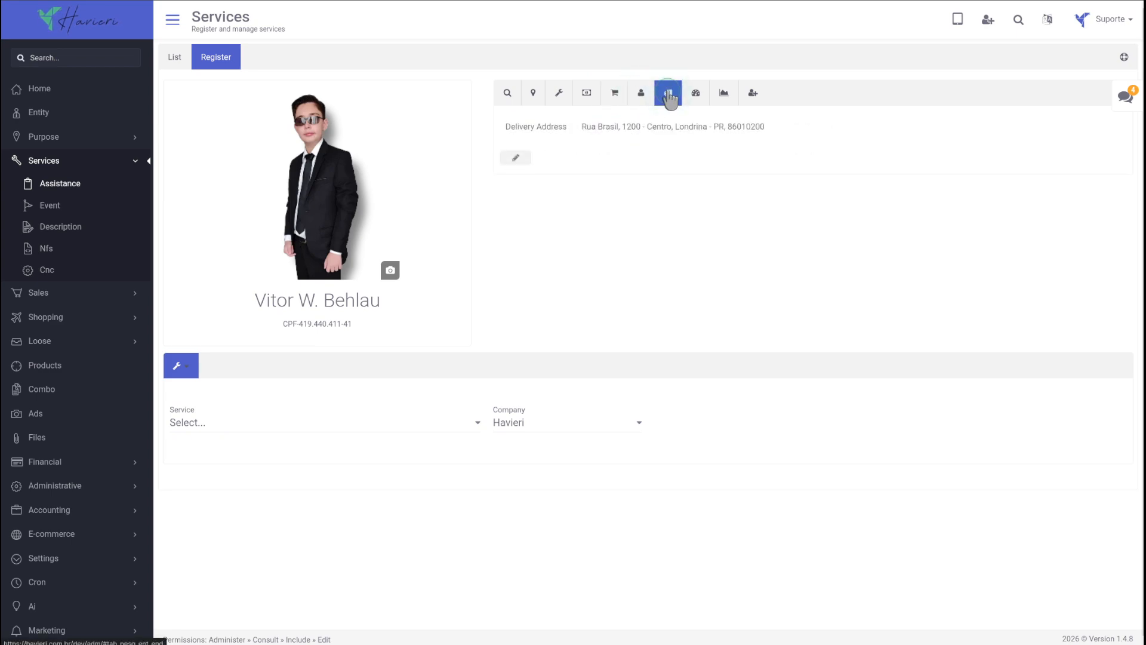
left_click(696, 102)
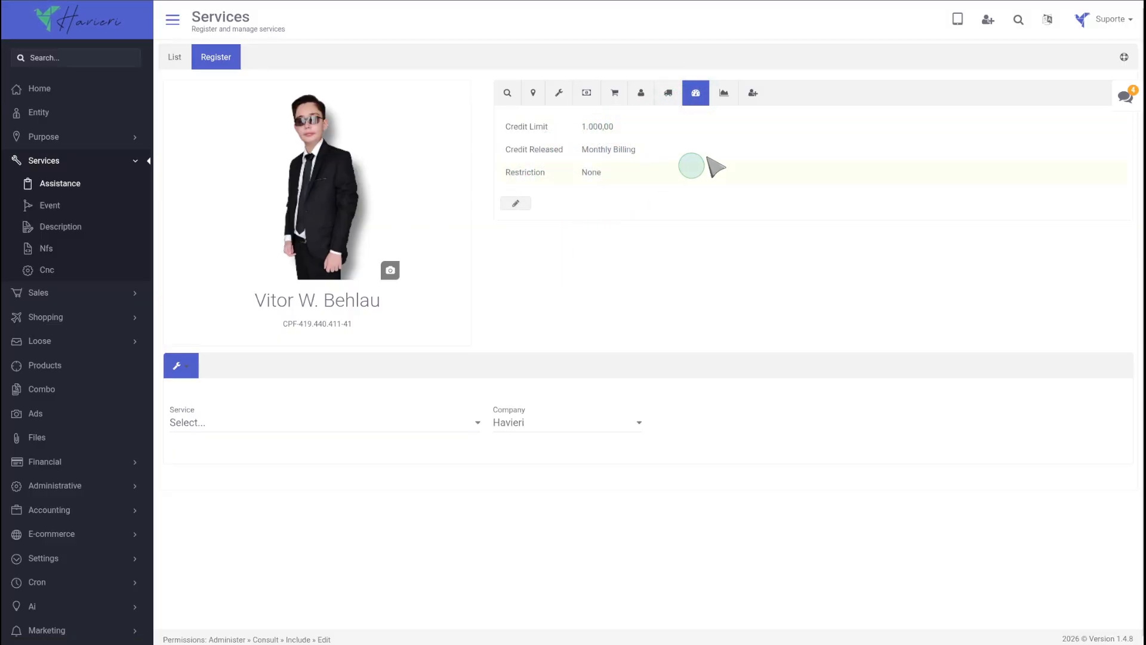
left_click(726, 94)
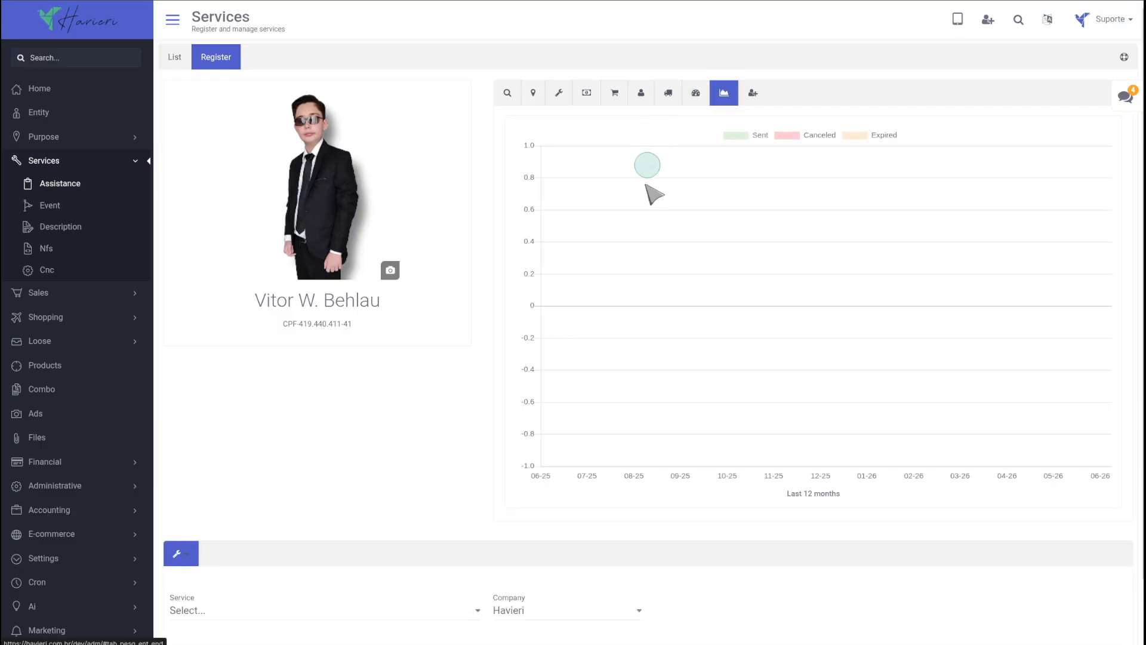
- Open the customer's history and examine the orders containing products 006 and 001
left_click(754, 95)
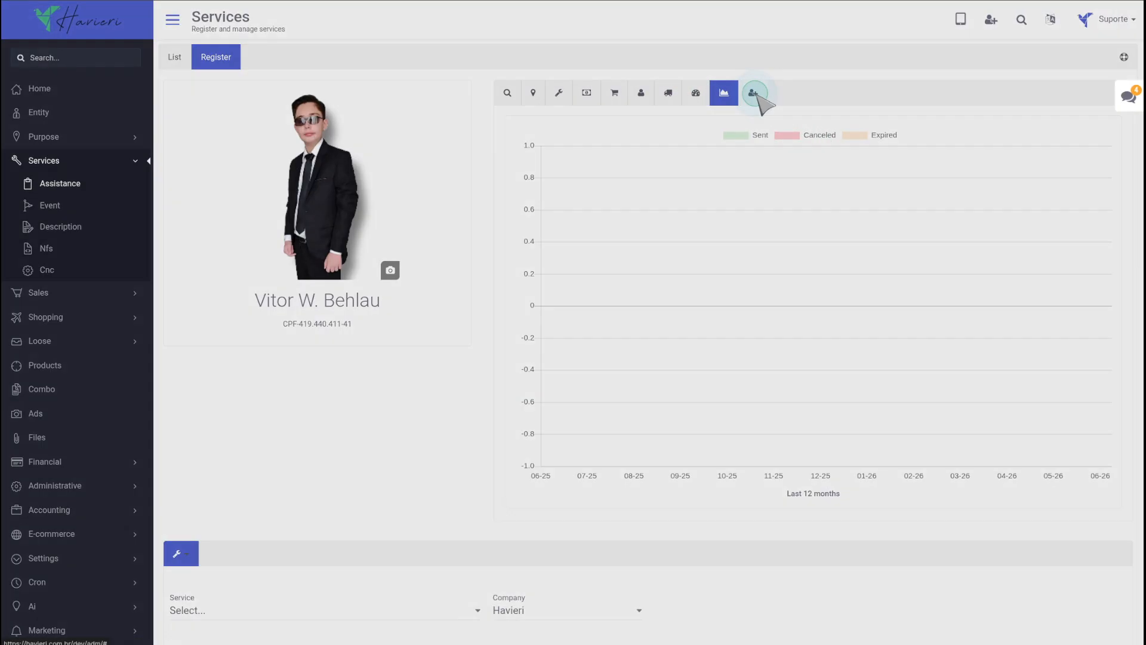
left_click(883, 166)
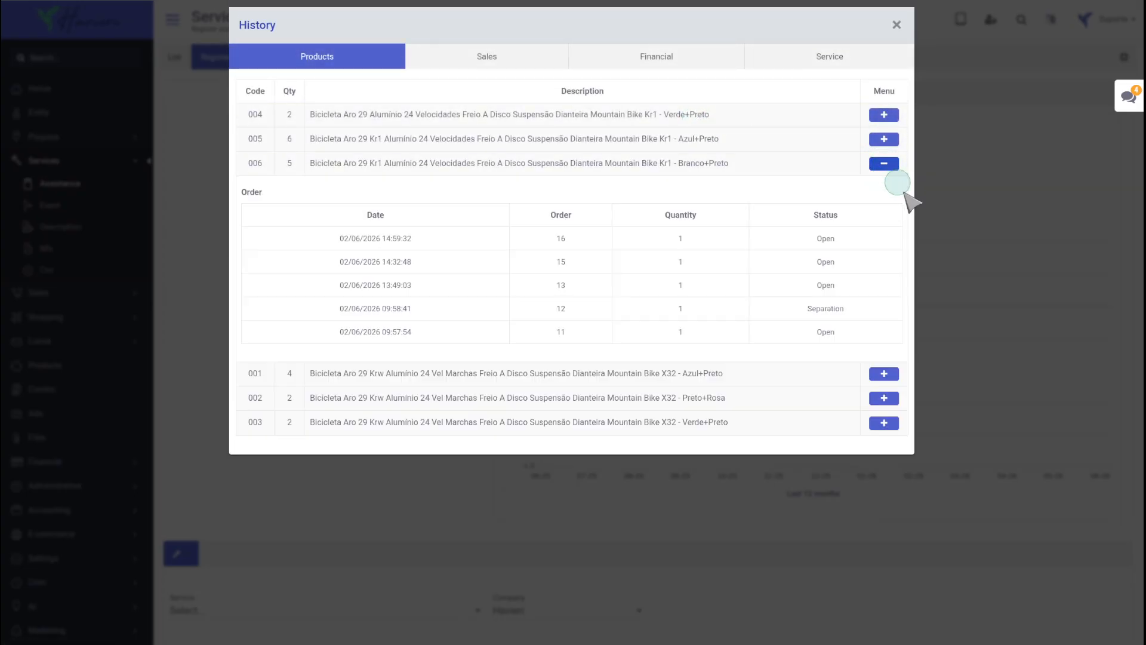
left_click(884, 374)
left_click(563, 238)
left_click(688, 261)
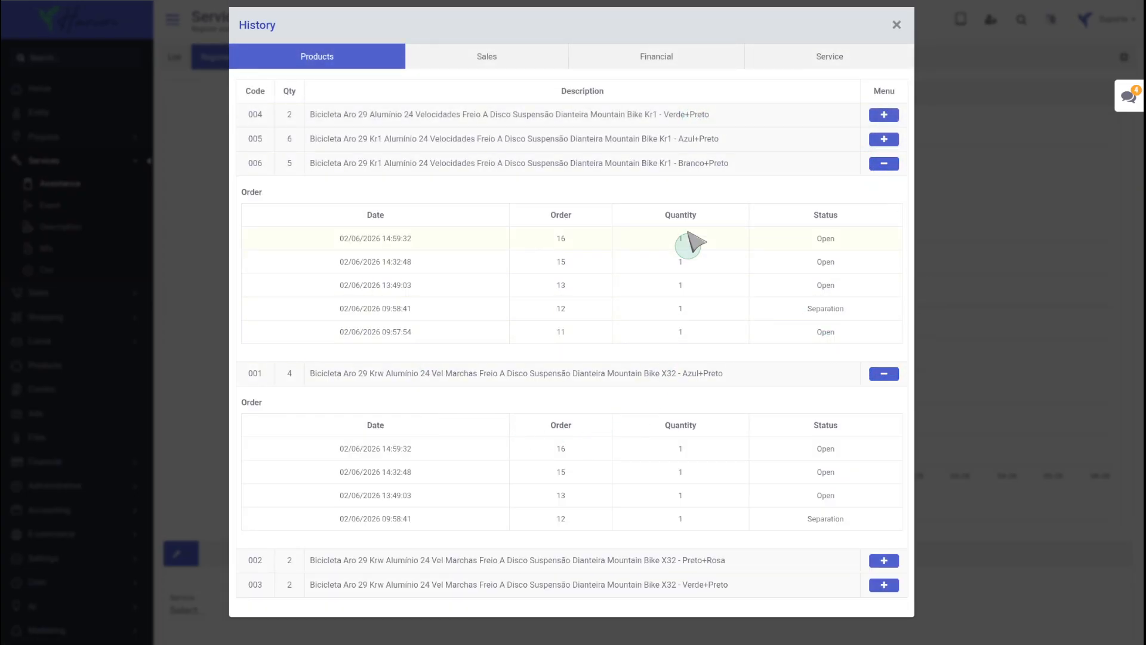
- Examine the products, financial title and transactions of the open Pix sale in the customer's sales history
left_click(535, 60)
left_click(844, 165)
left_click(882, 164)
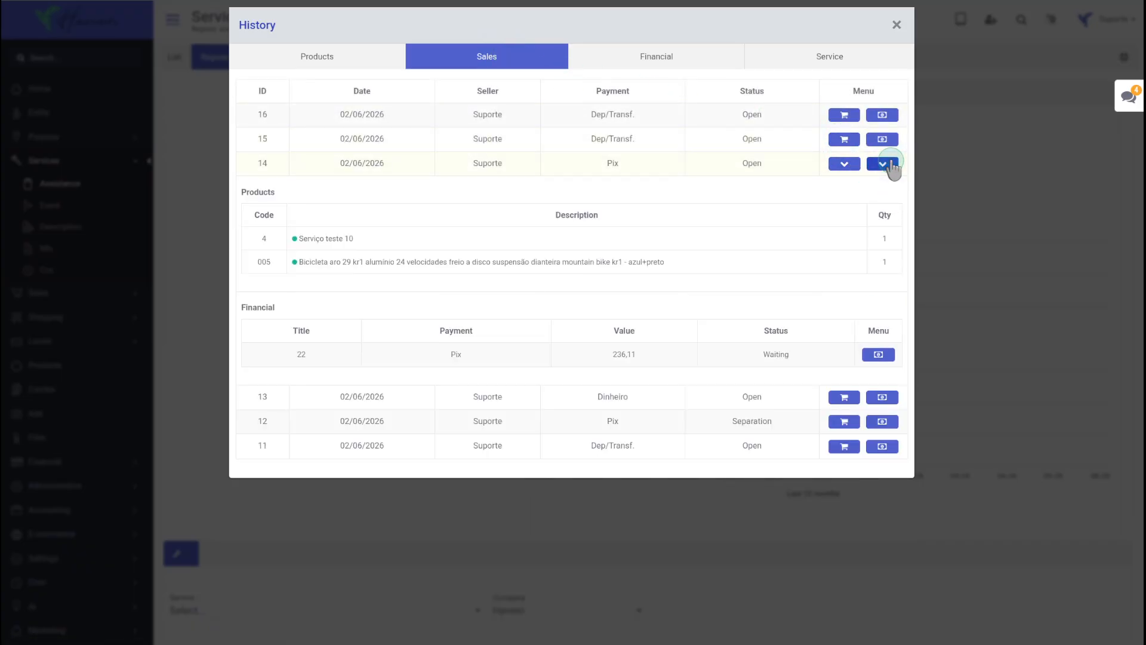
left_click(878, 354)
left_click(740, 346)
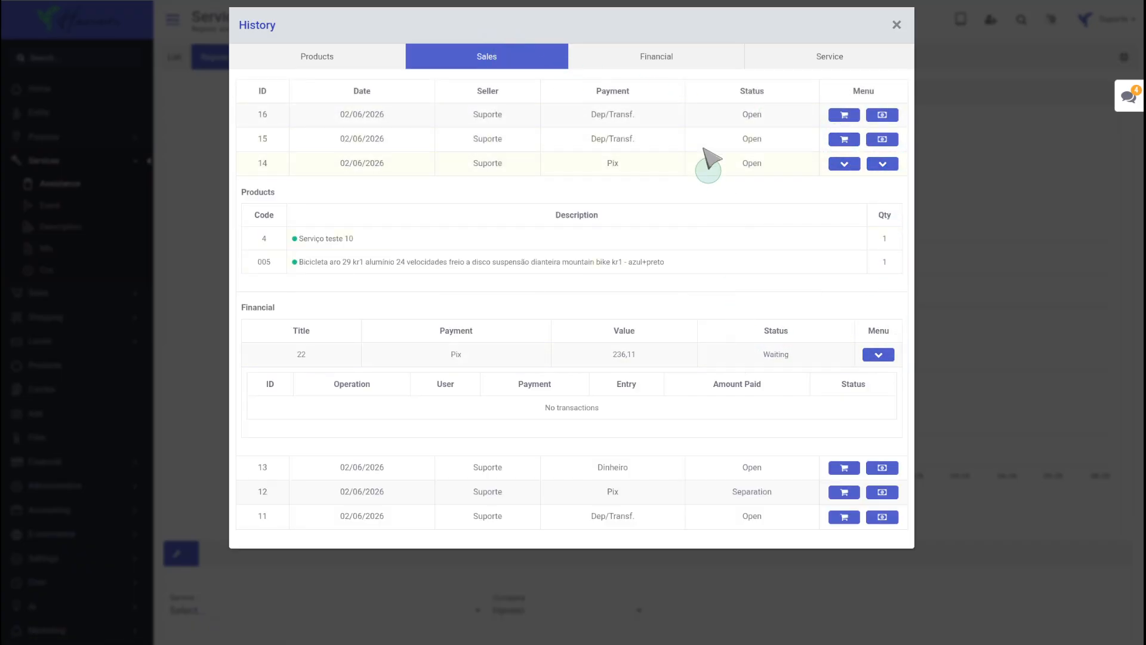
- Examine the payment entry and processing log of the paid Pix title in the customer's financial history, and close the history
left_click(679, 56)
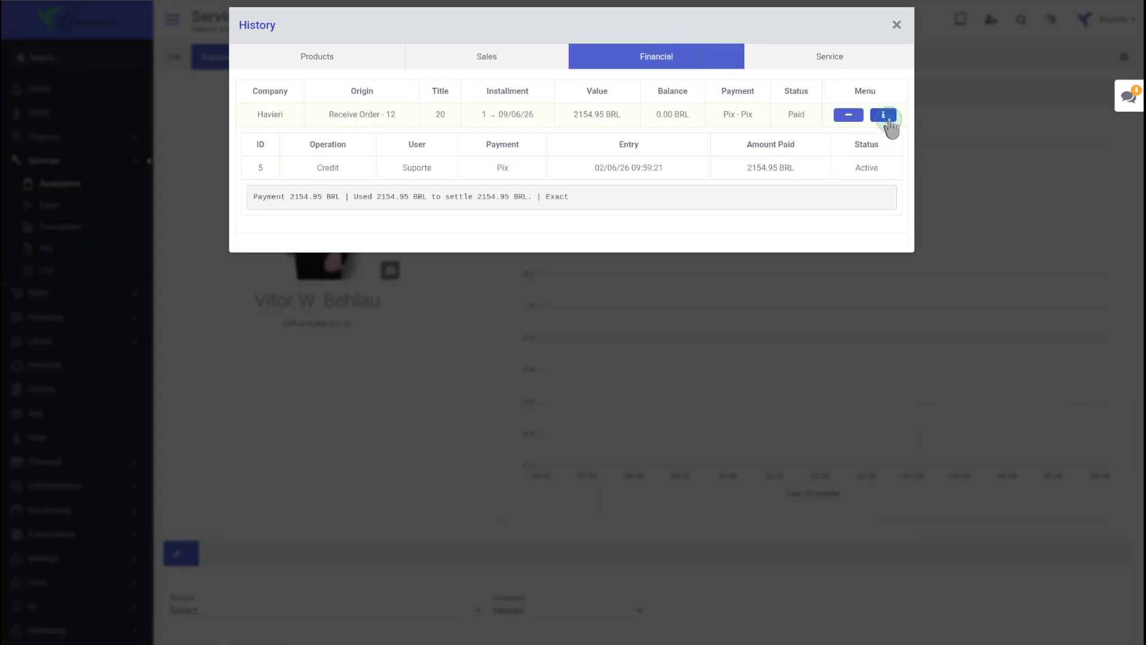
left_click(884, 115)
left_click(979, 238)
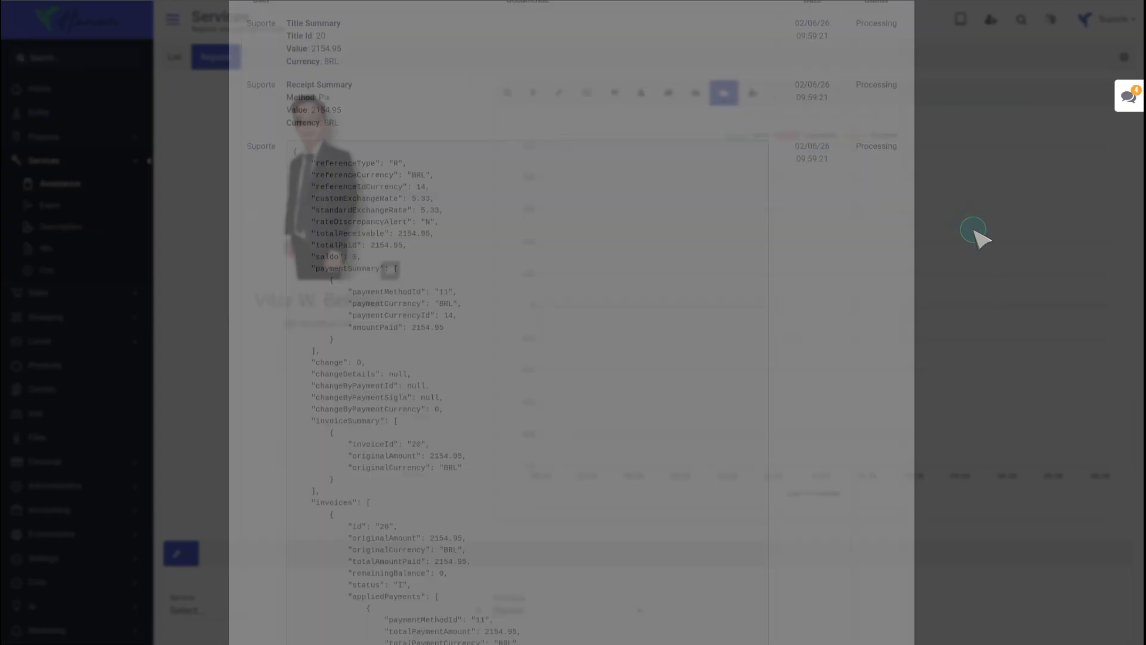
scroll(345, 383, "down", 1)
scroll(424, 212, "up", 1)
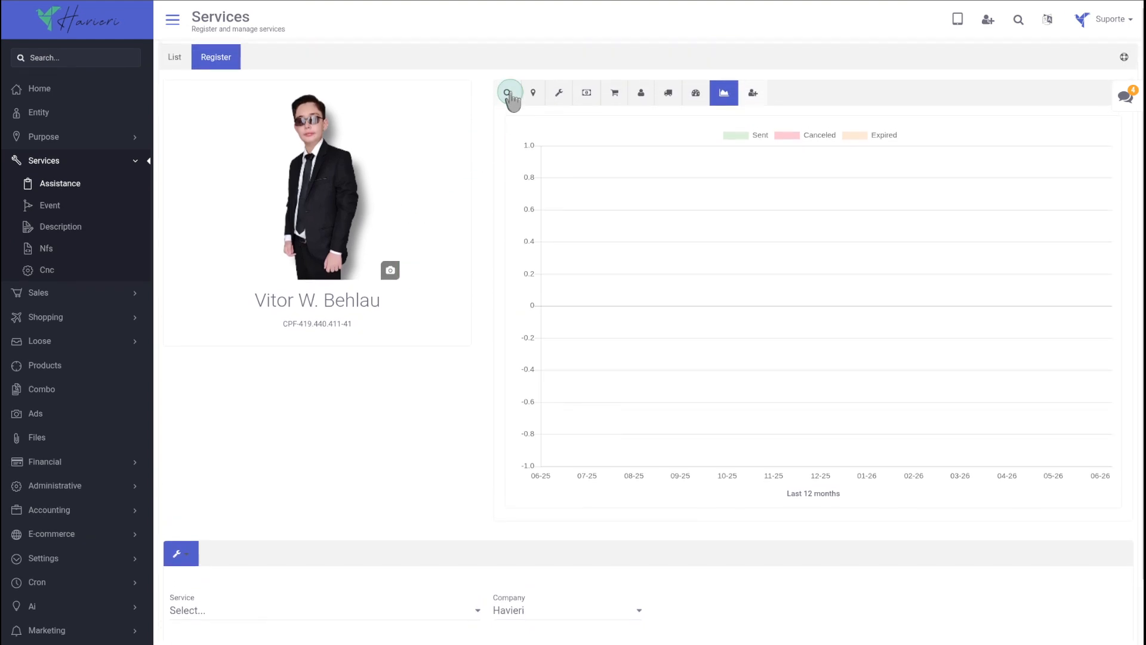
- Return to the customer search and review the operations available for the service
left_click(508, 88)
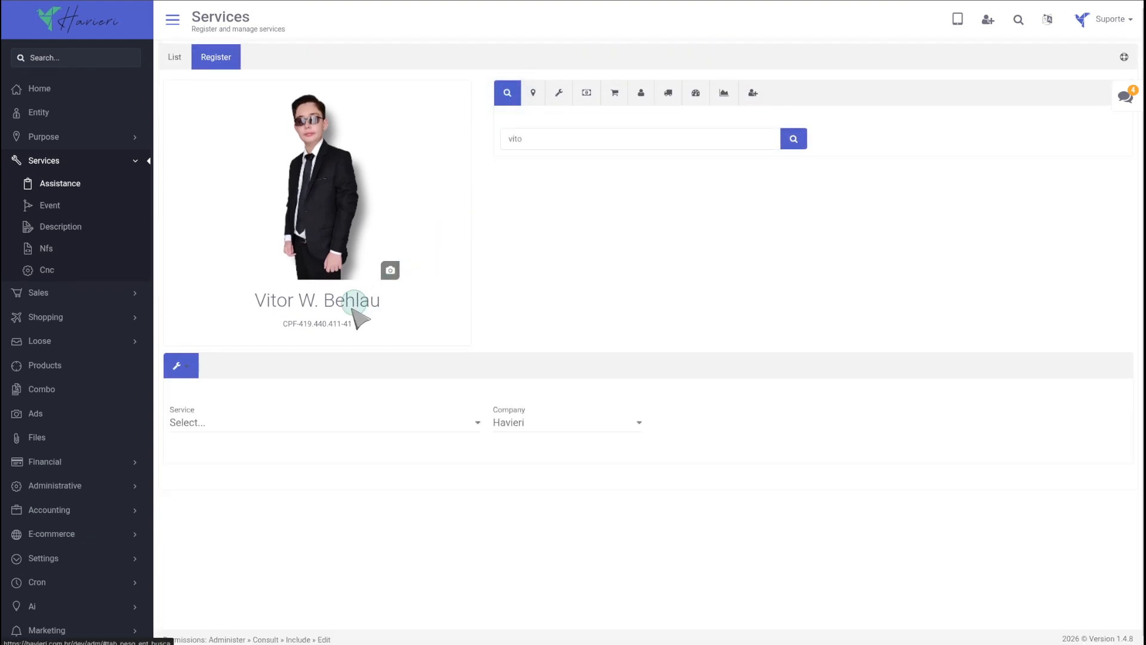
left_click(178, 362)
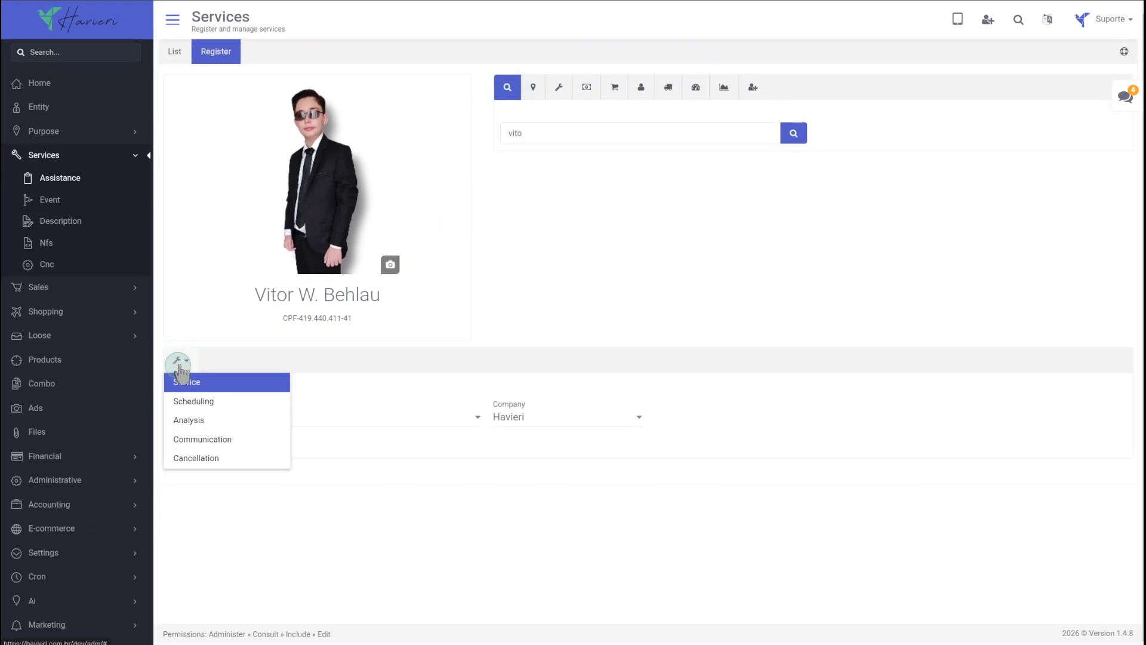
left_click_drag(210, 305, 210, 265)
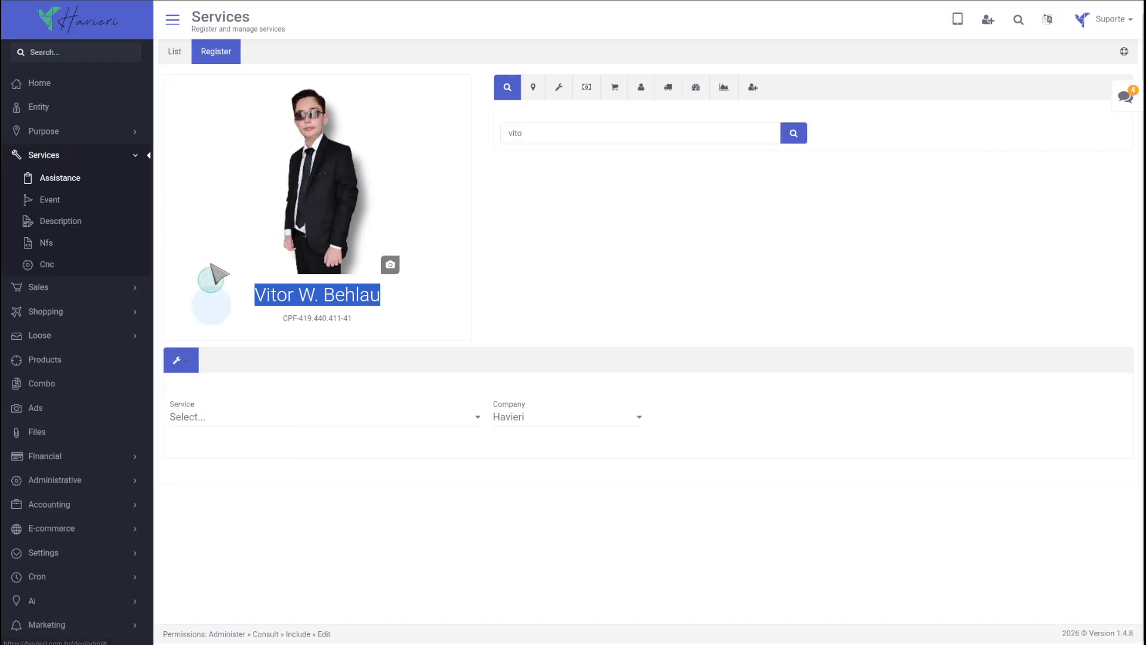
left_click(189, 364)
left_click(198, 399)
- Set the service type to Service and view the available responsible users
left_click(236, 416)
left_click(233, 451)
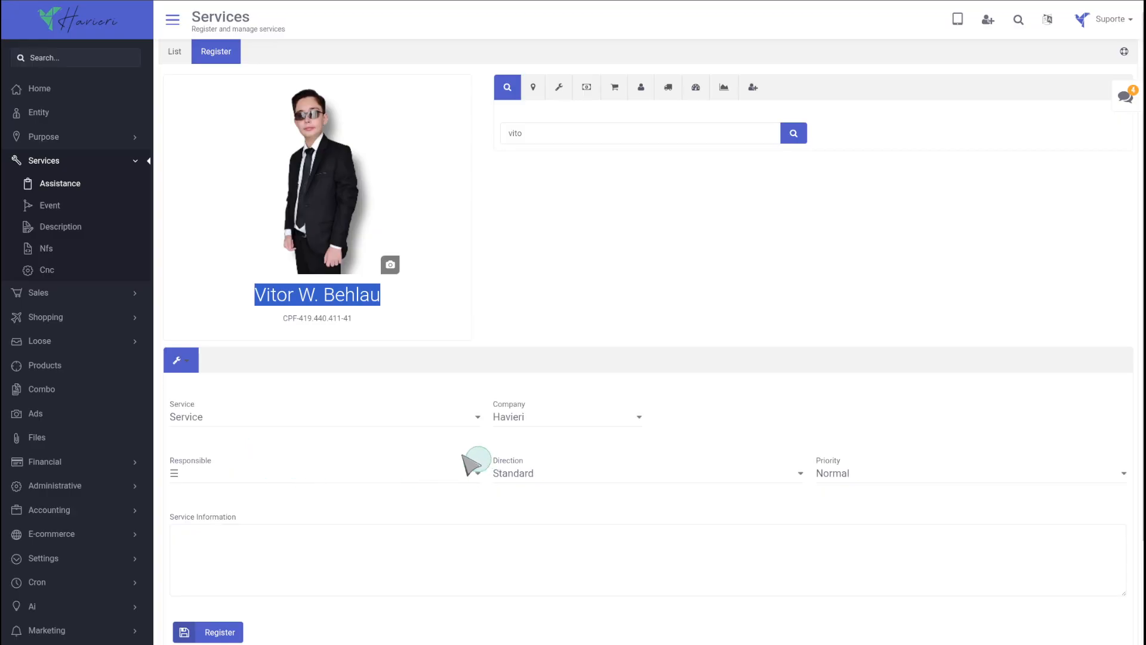
scroll(482, 454, "down", 2)
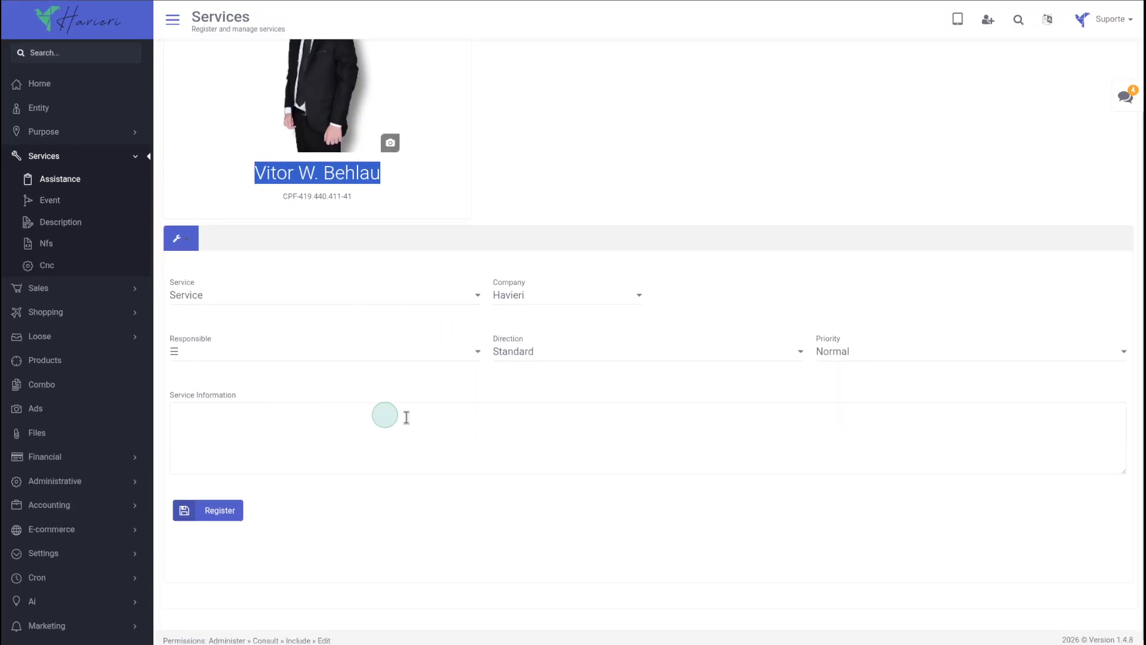
left_click(191, 354)
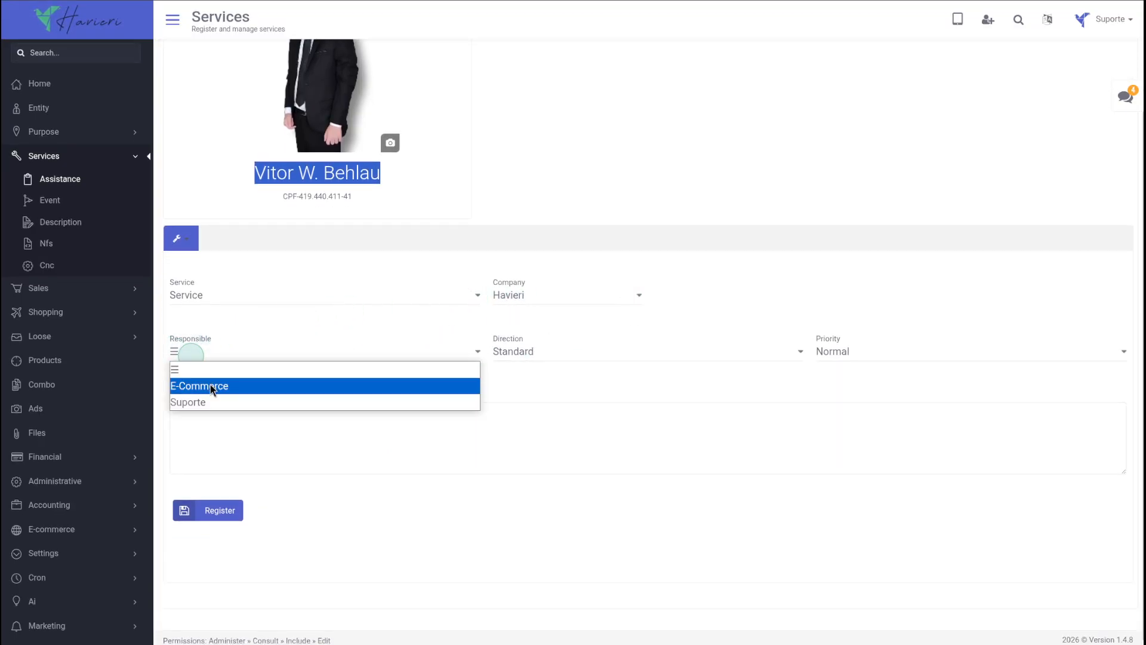
left_click(214, 296)
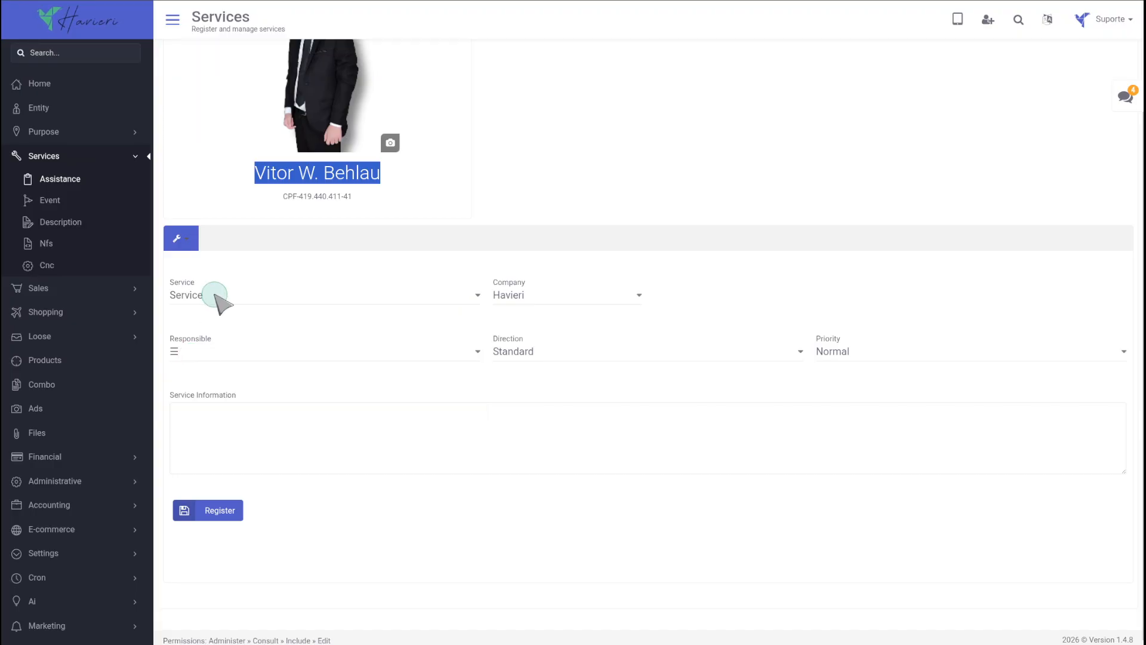
- Set the service type to Repair and assign Suporte as the responsible user
left_click(234, 295)
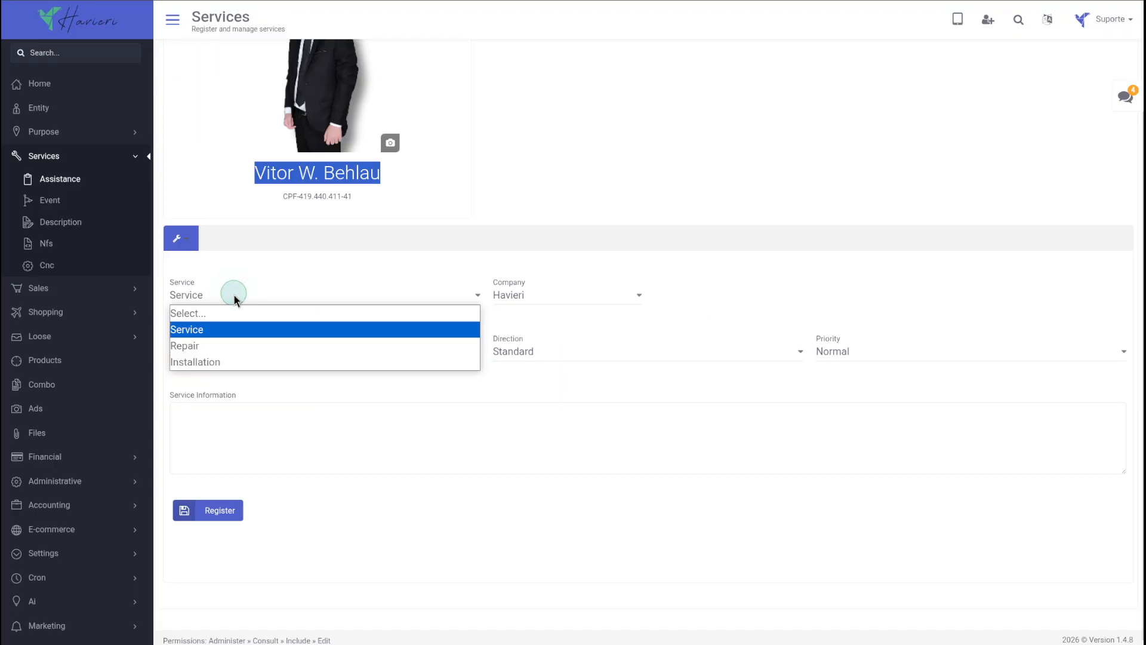
left_click(231, 346)
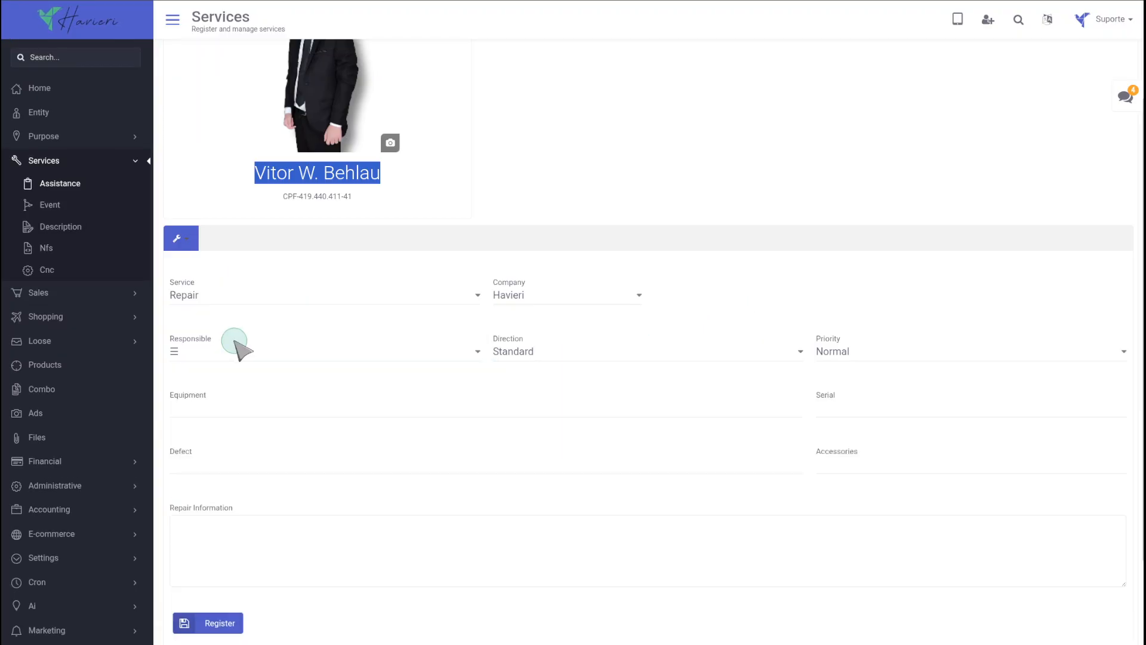
left_click(231, 417)
left_click(327, 359)
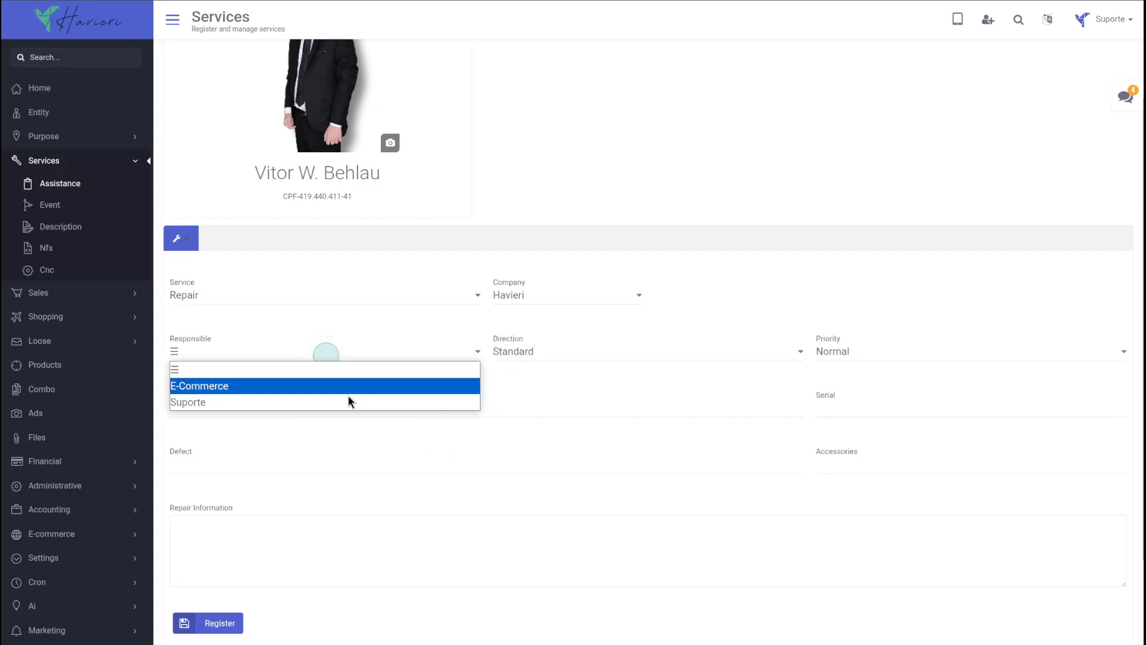
left_click(340, 403)
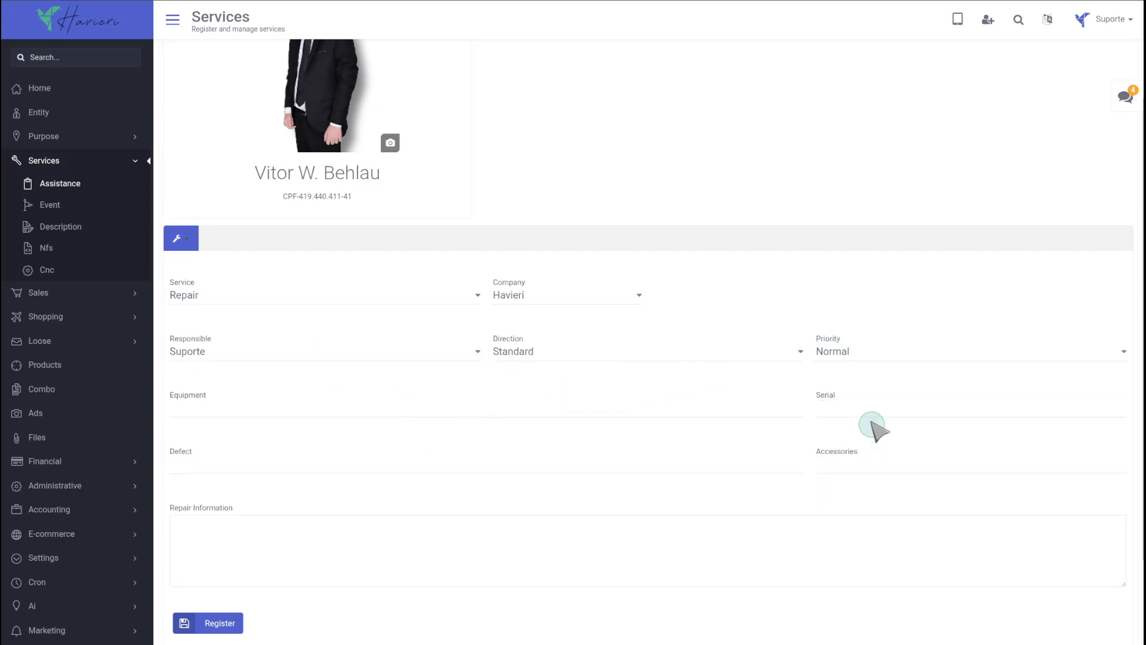
- Change the service type to Installation
left_click(247, 294)
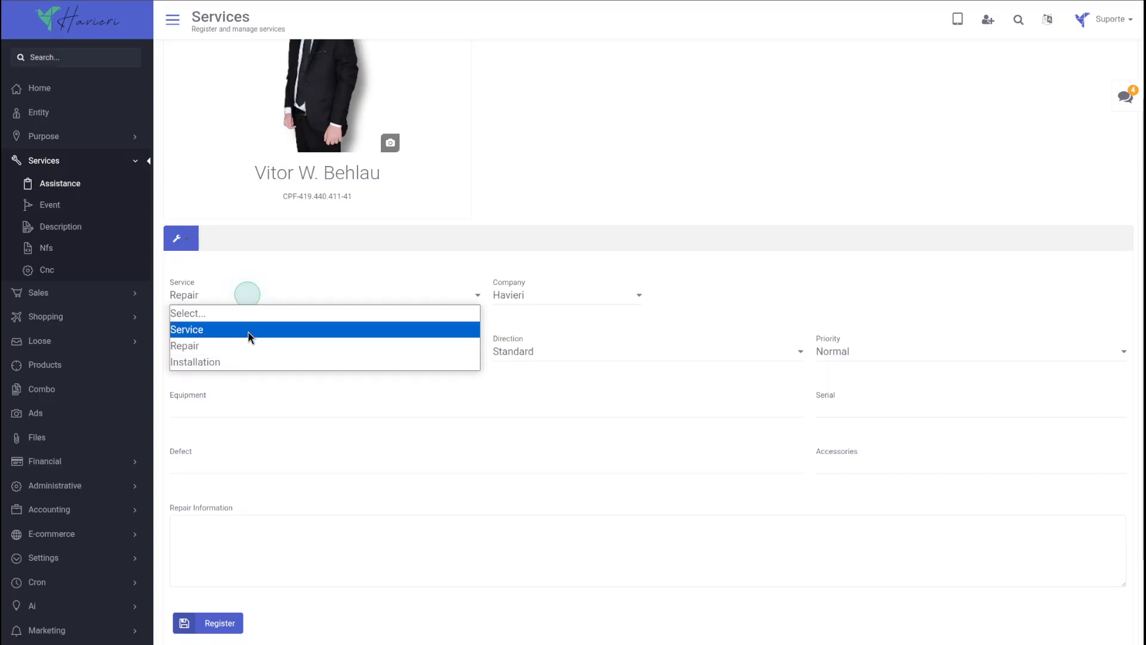
left_click(243, 362)
scroll(657, 407, "down", 1)
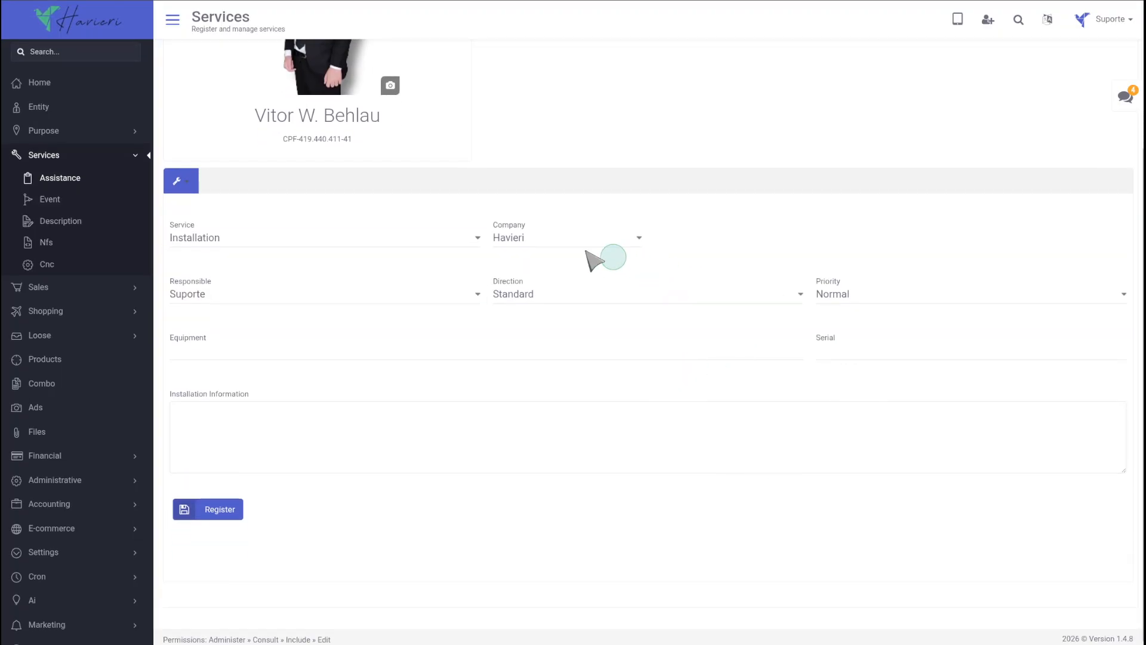
- Enter equipment "Ar cond.", serial 123456 and installation information "abc.....", and register the service
left_click(215, 348)
left_click(249, 380)
left_click(862, 359)
left_click(882, 377)
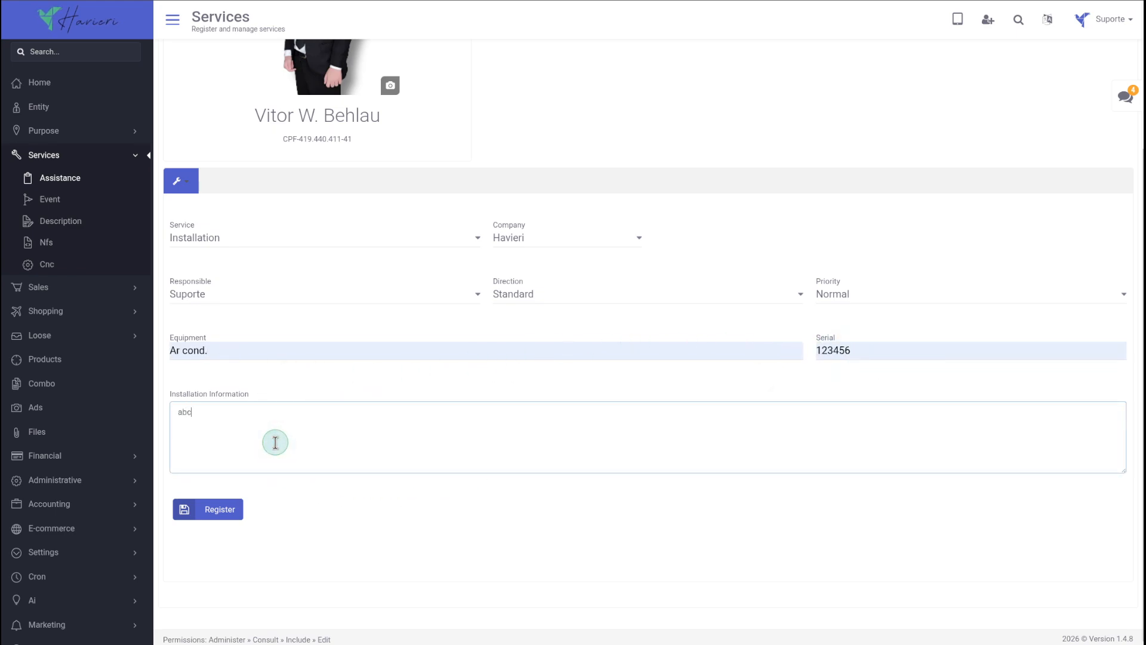
triple_click(244, 408)
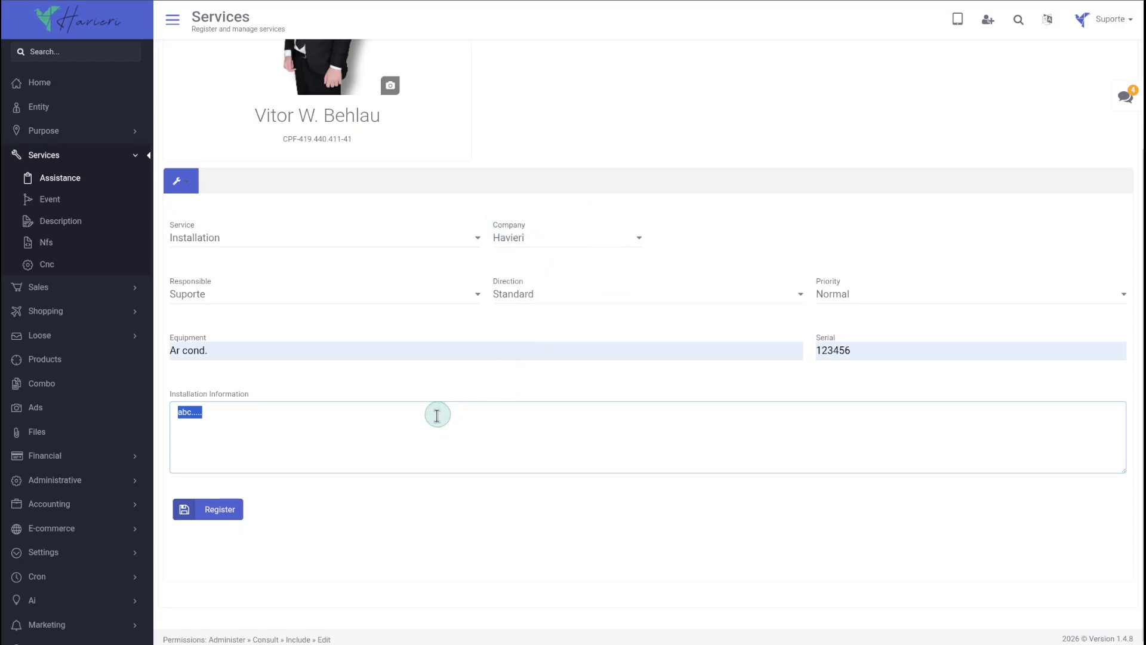
left_click(218, 509)
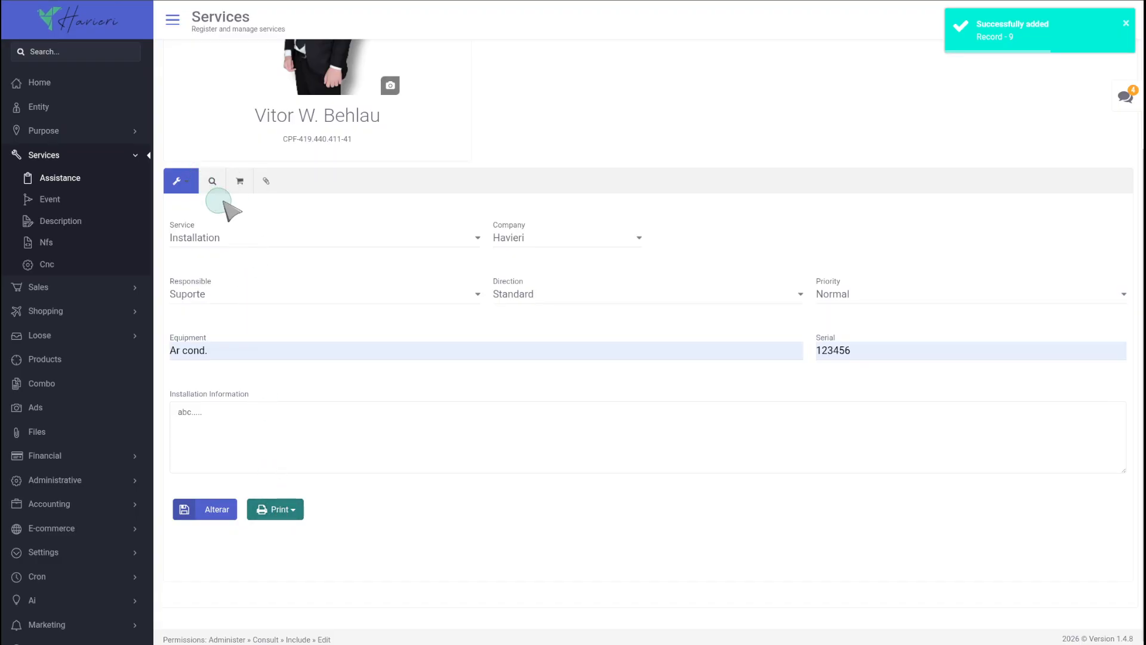
- Open the print previews of the registered service's Customer Label and Service Label
left_click(279, 508)
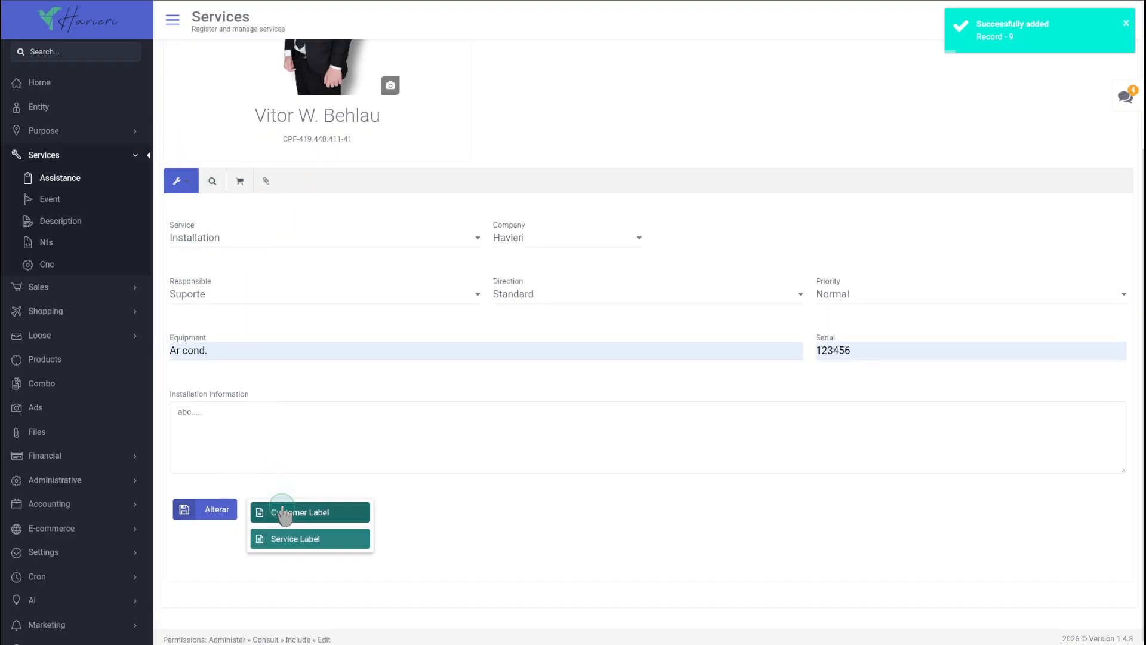
left_click(310, 512)
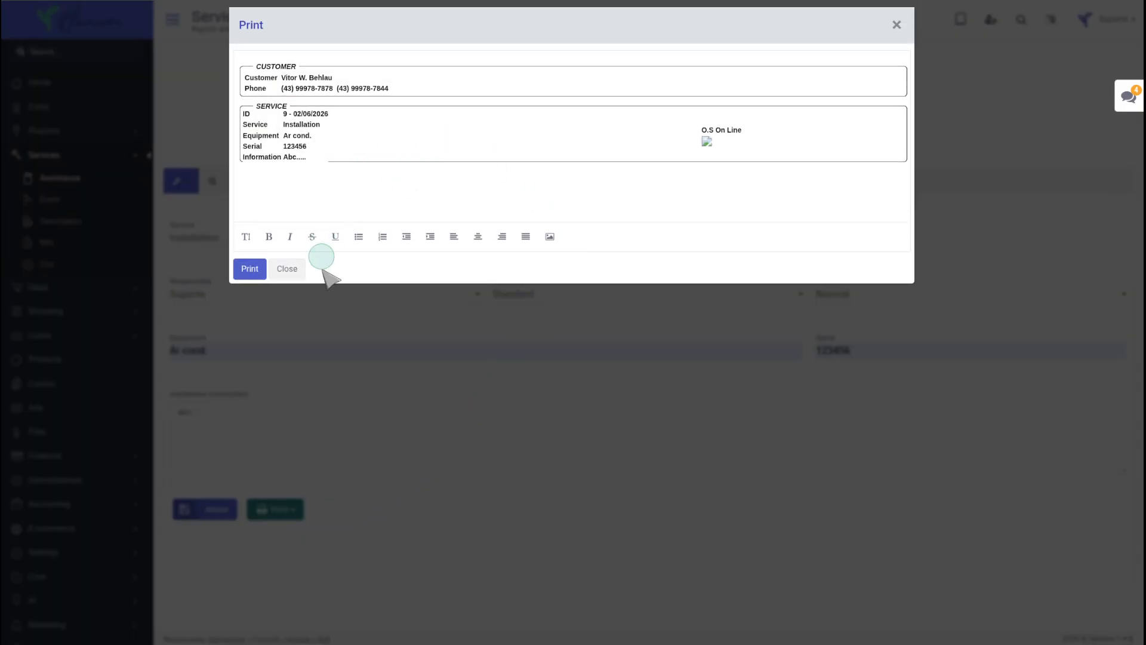
left_click(354, 418)
left_click(277, 506)
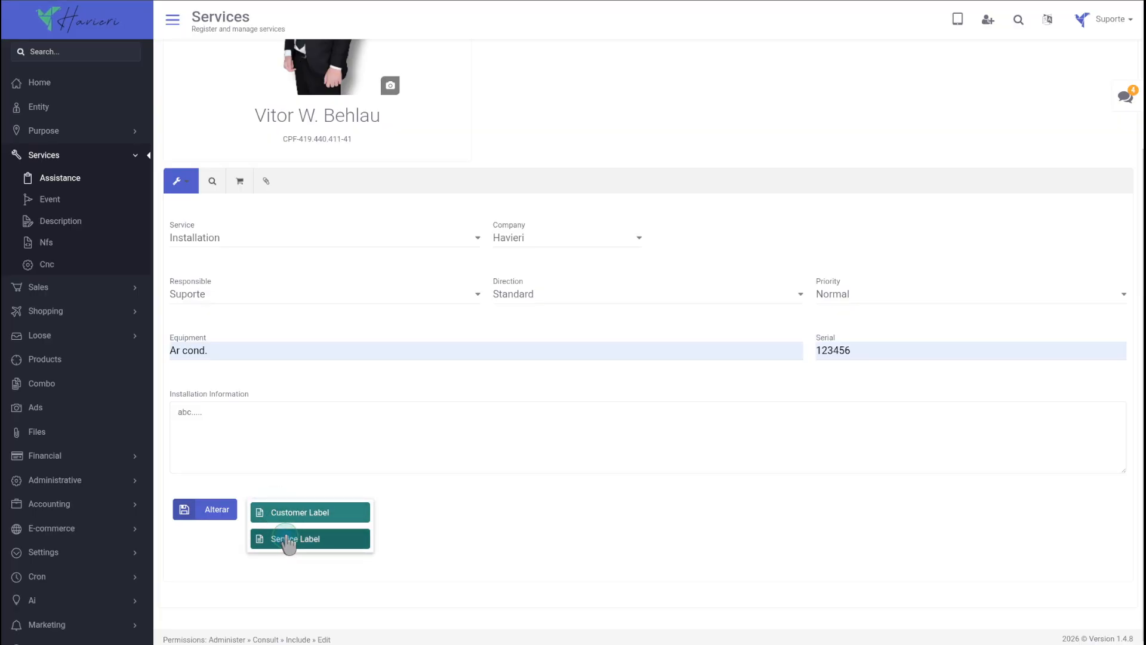
left_click(287, 539)
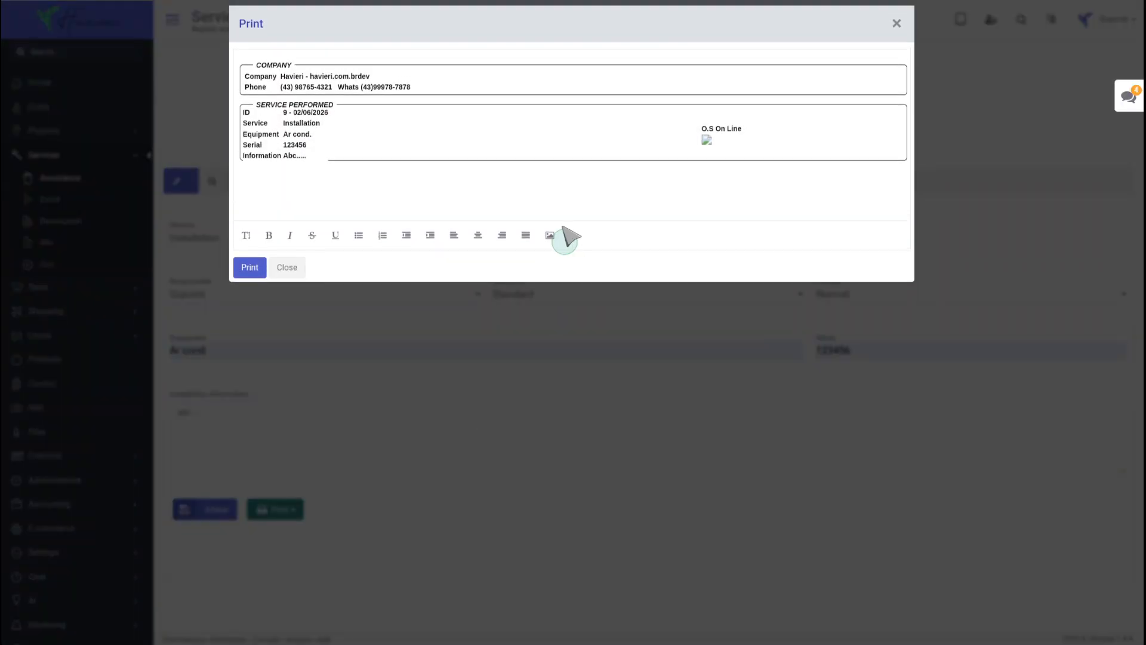
- Close the label preview and register a scheduling for 02-12-2026 at 08:00 with the information "abc....."
left_click(399, 364)
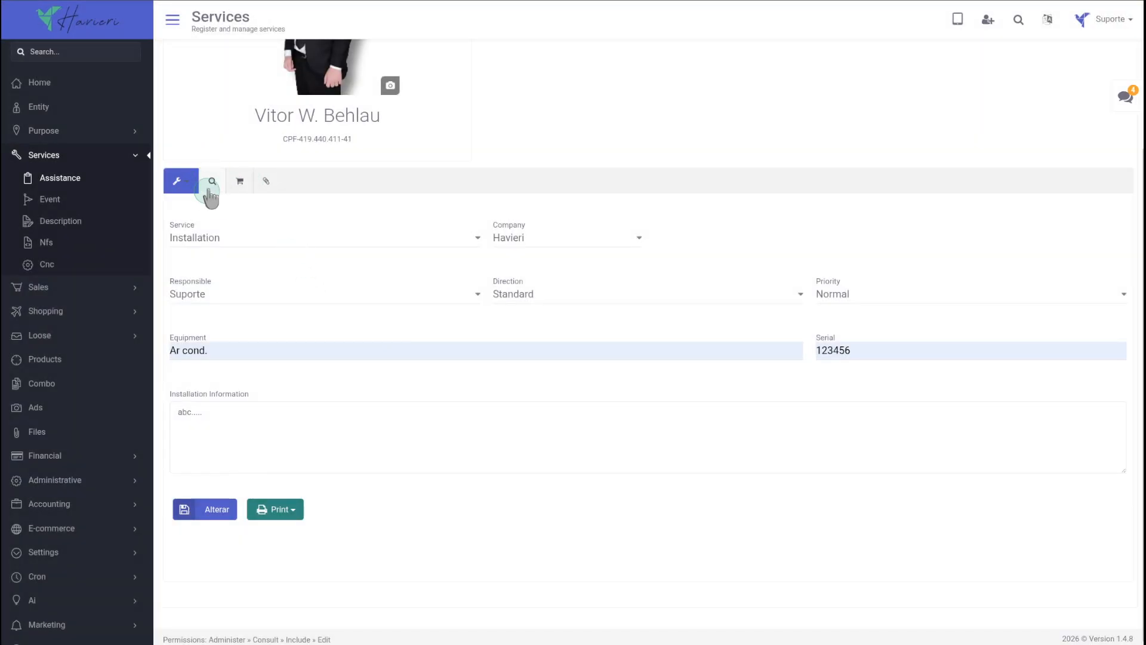
left_click(189, 183)
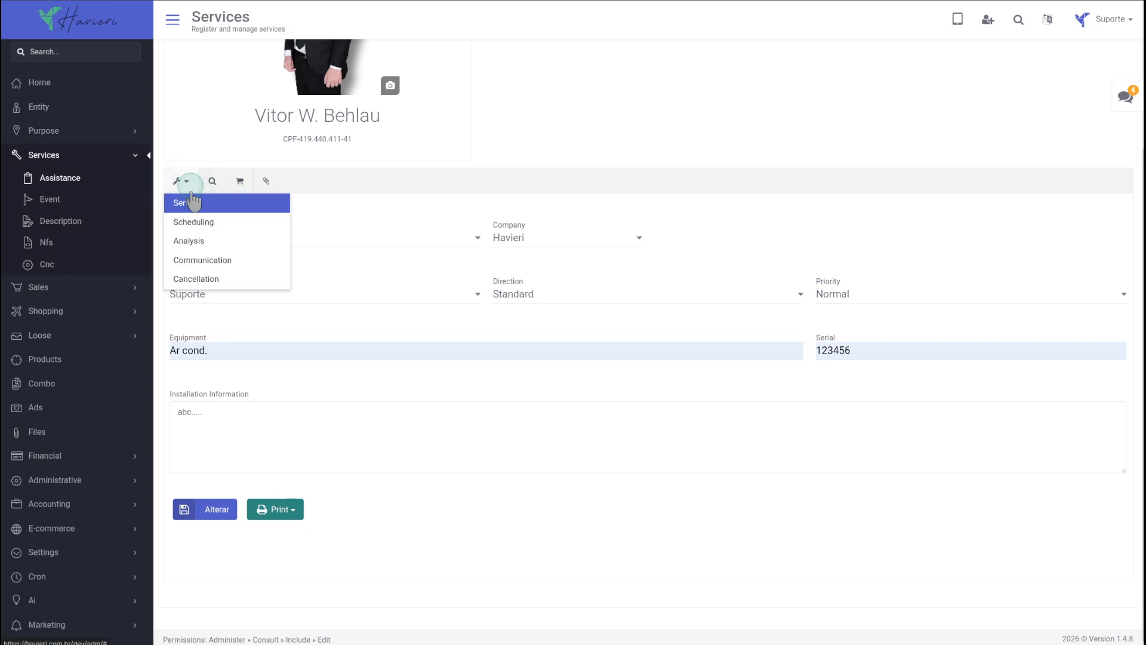
left_click(197, 220)
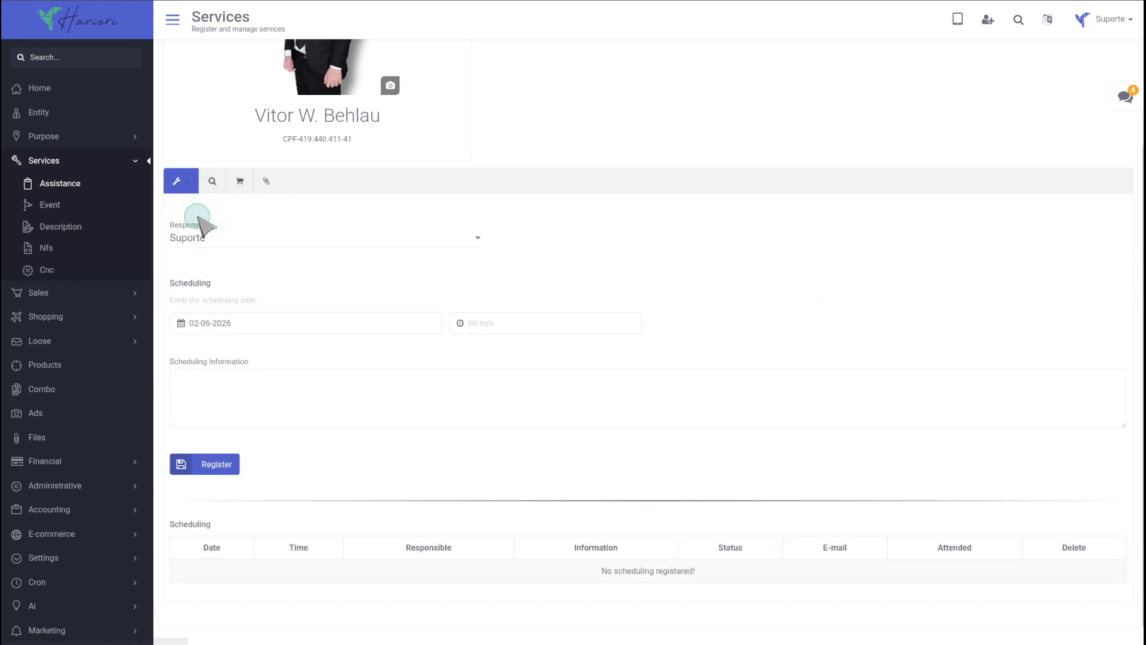
left_click(242, 325)
left_click(258, 242)
left_click(519, 320)
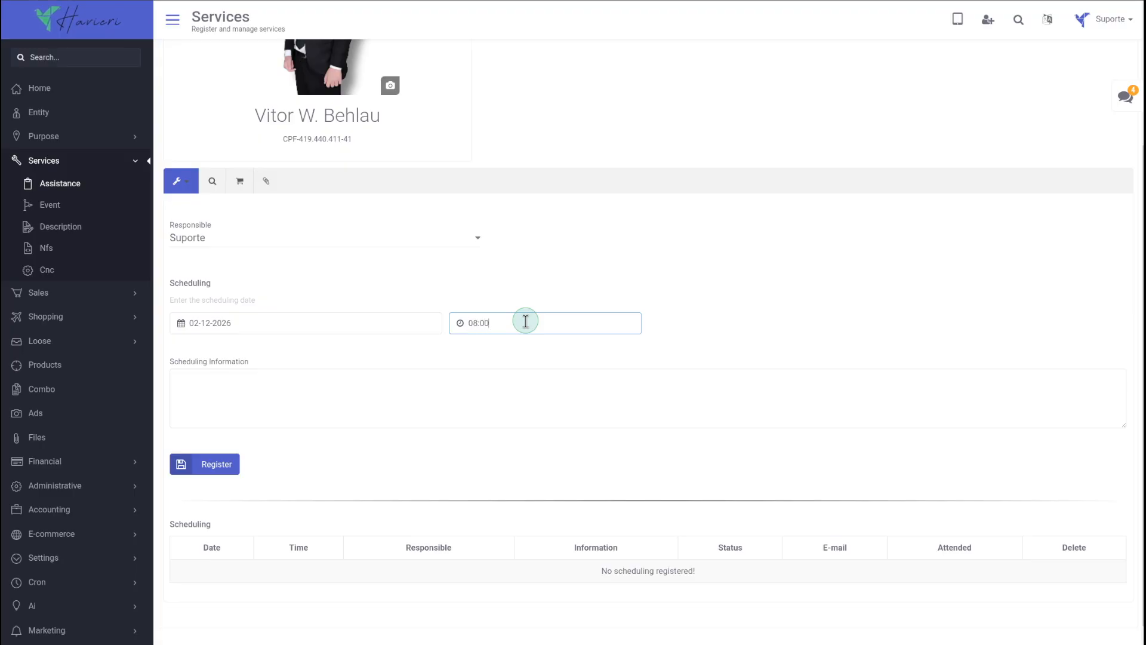
left_click(231, 382)
left_click(212, 463)
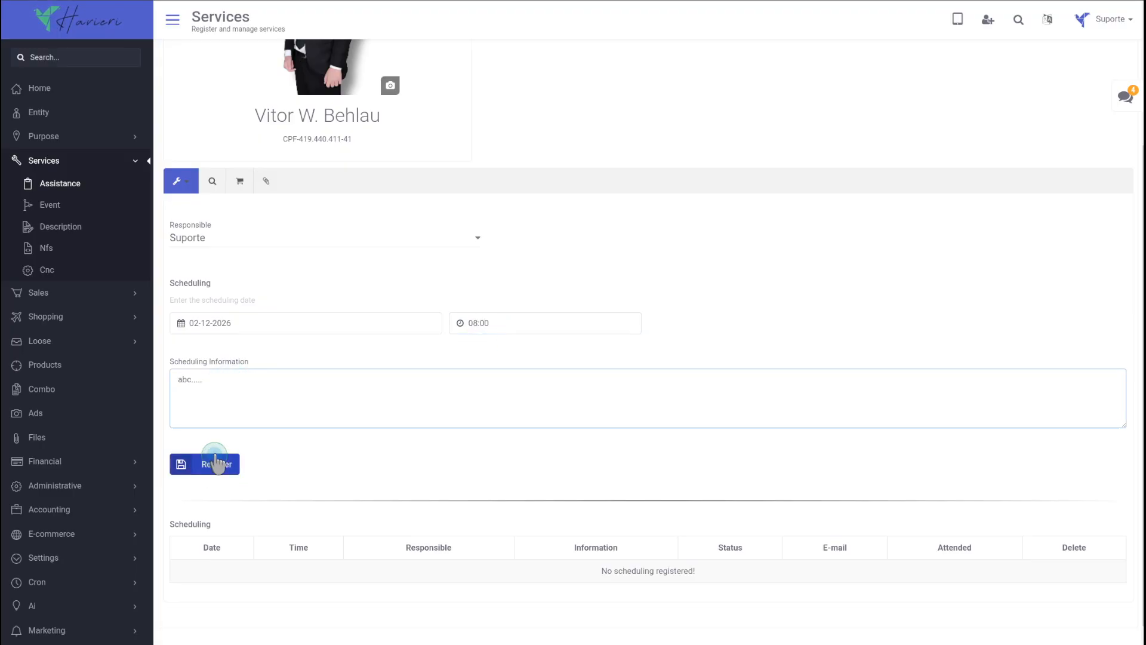
- Preview the e-mail for the registered scheduling and close it without sending
scroll(667, 439, "down", 1)
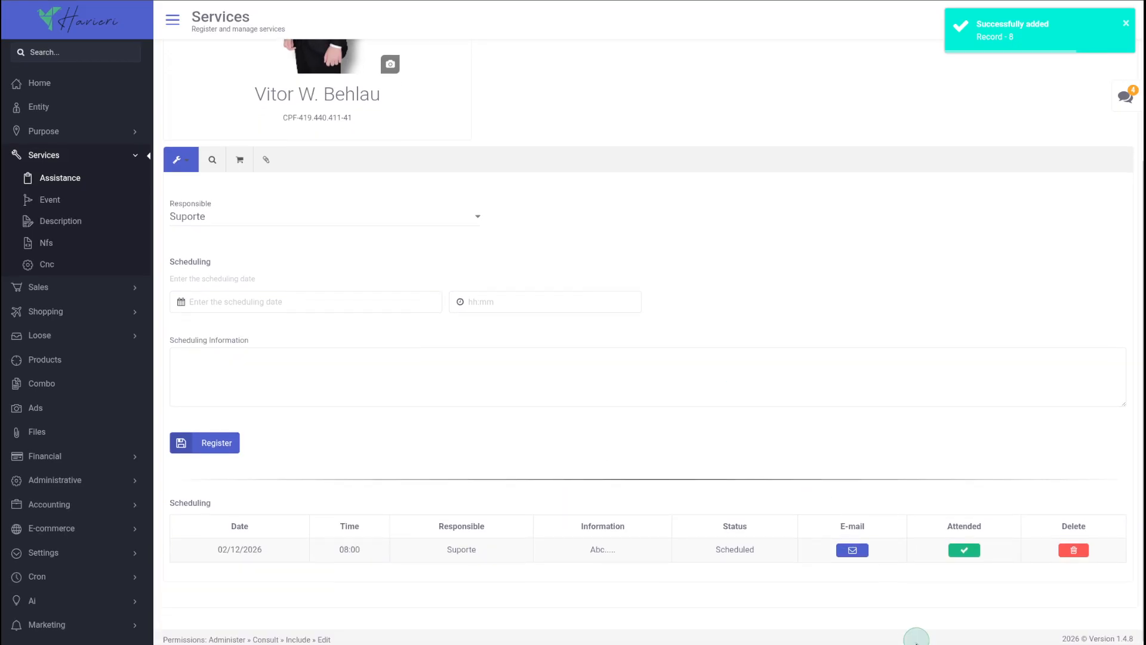
left_click(853, 550)
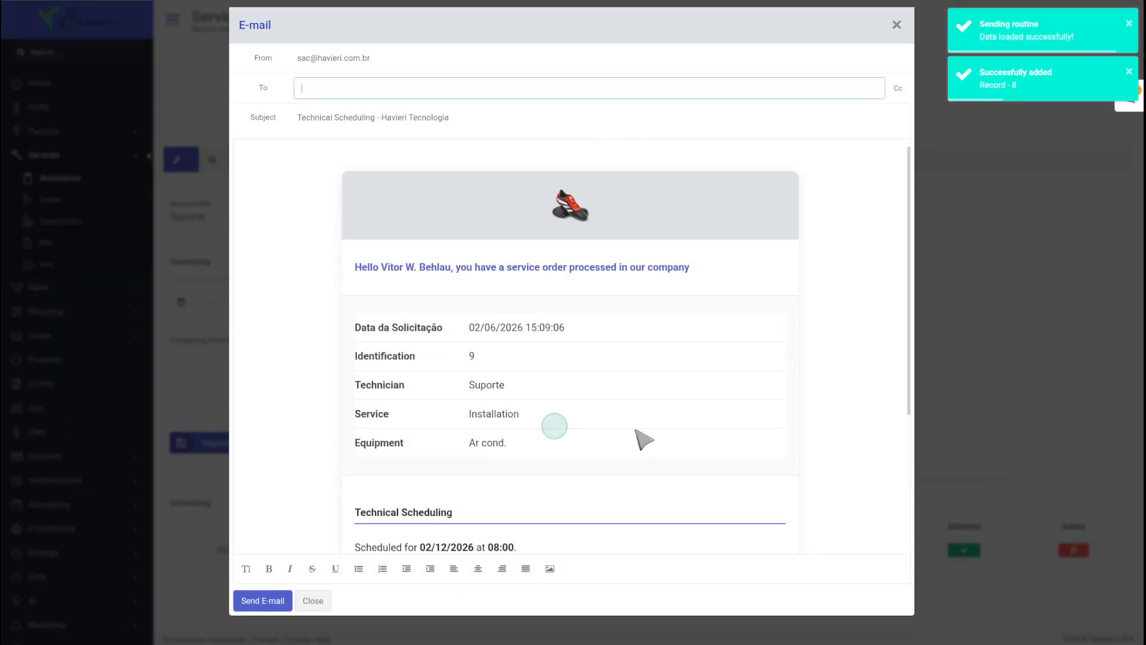
left_click(984, 412)
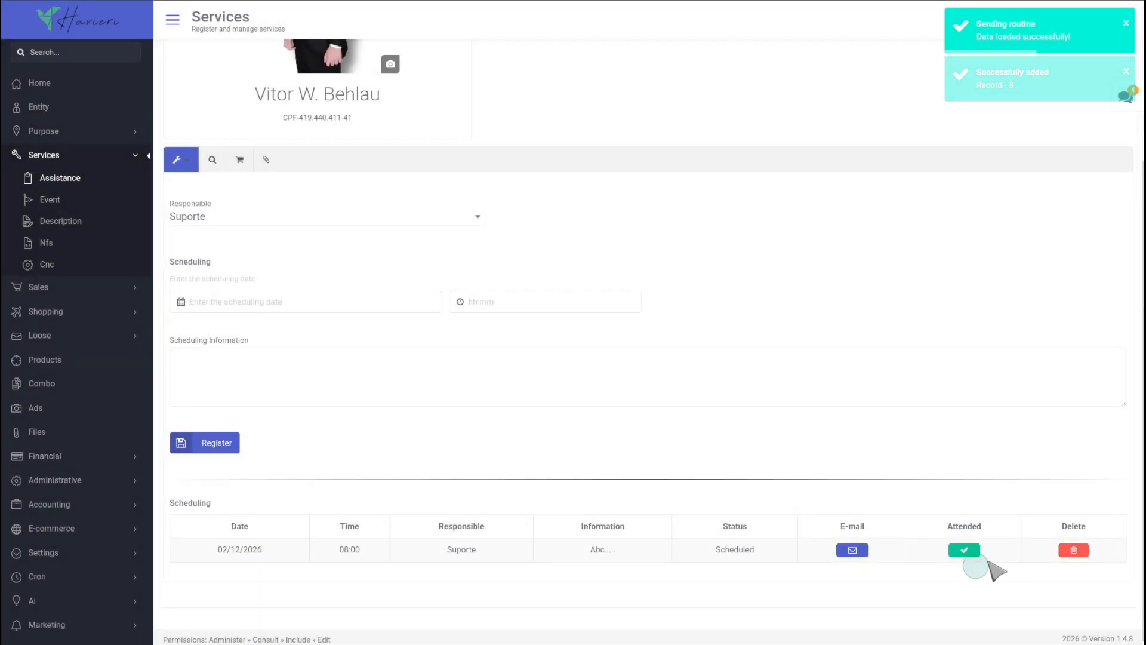
- Enter a second scheduling for 02-18-2026 at 10:00 with the information "abc....." and try to register it
left_click(219, 302)
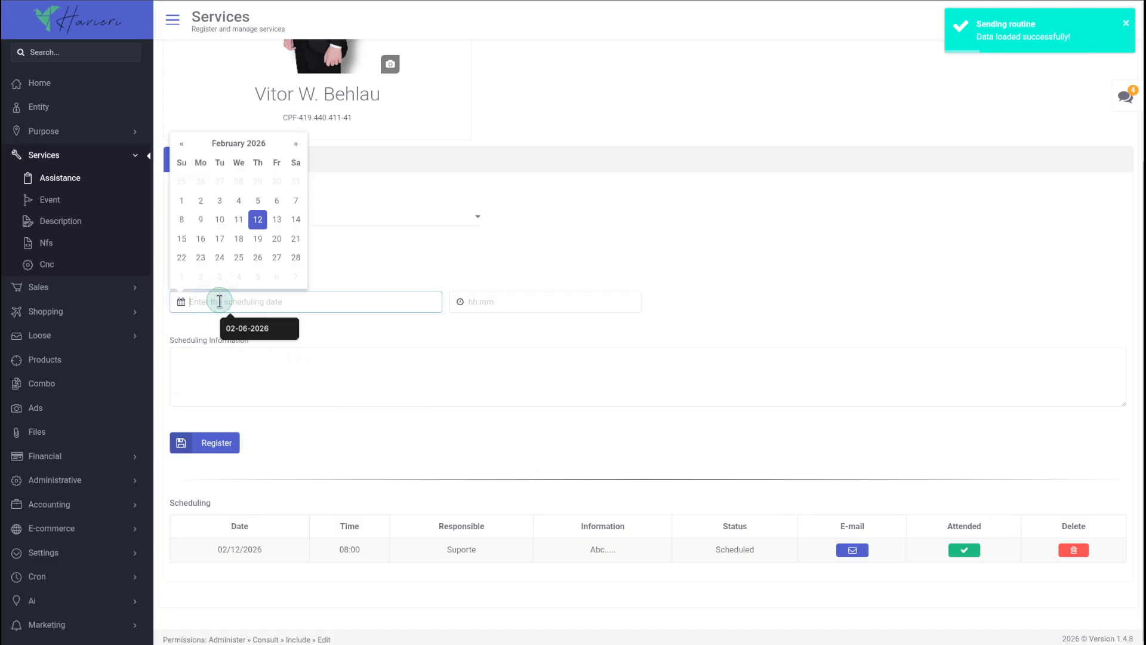
left_click(239, 240)
left_click(485, 300)
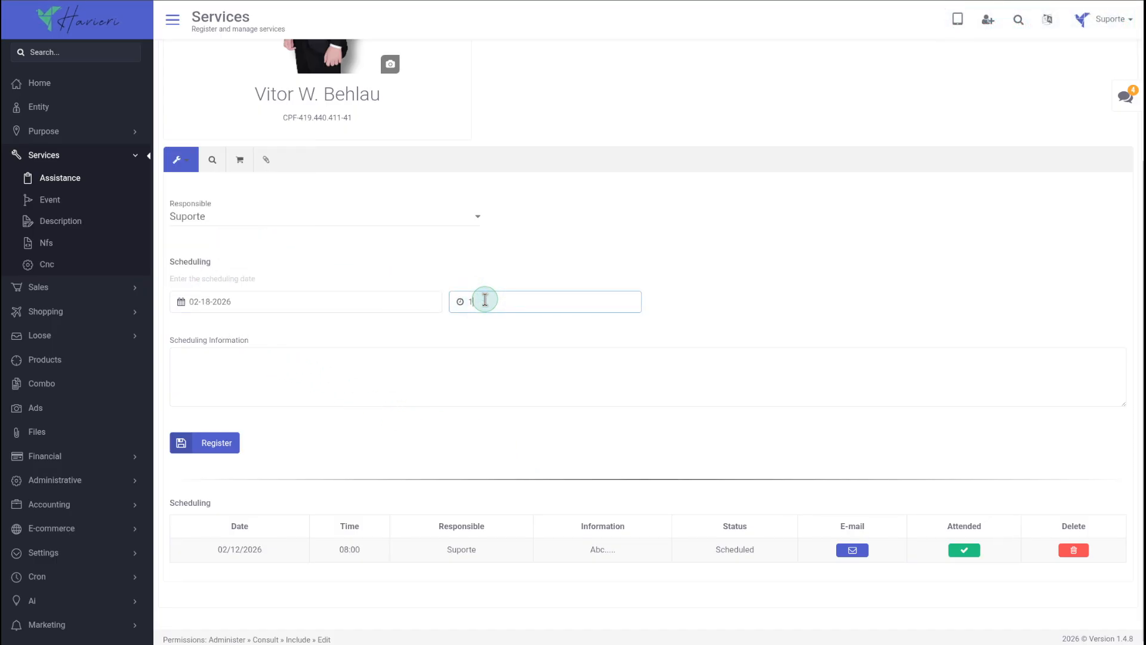
left_click(250, 390)
left_click(215, 445)
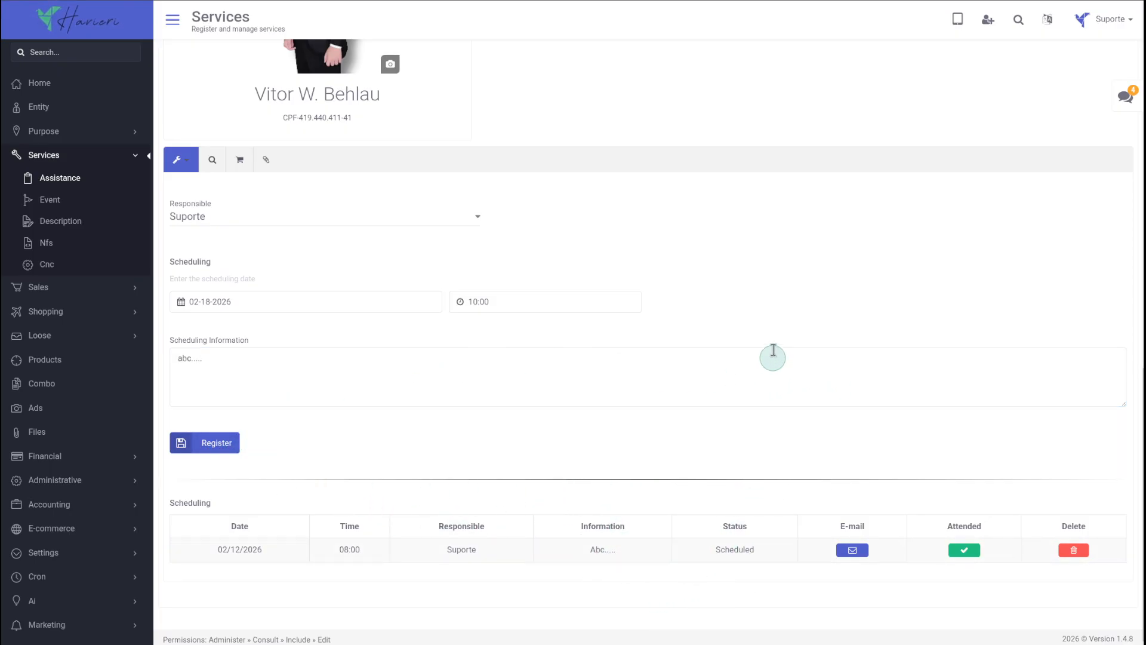
- Change the second scheduling's date to 02-12-2026 and register it
scroll(354, 356, "up", 3)
scroll(369, 468, "down", 3)
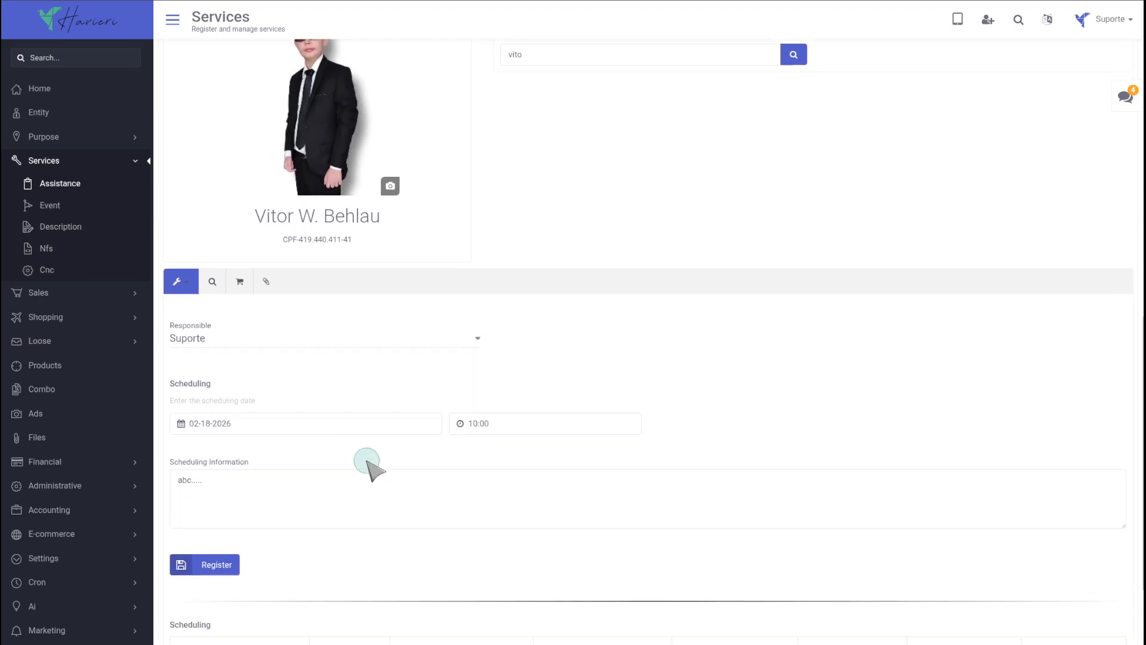
left_click(269, 300)
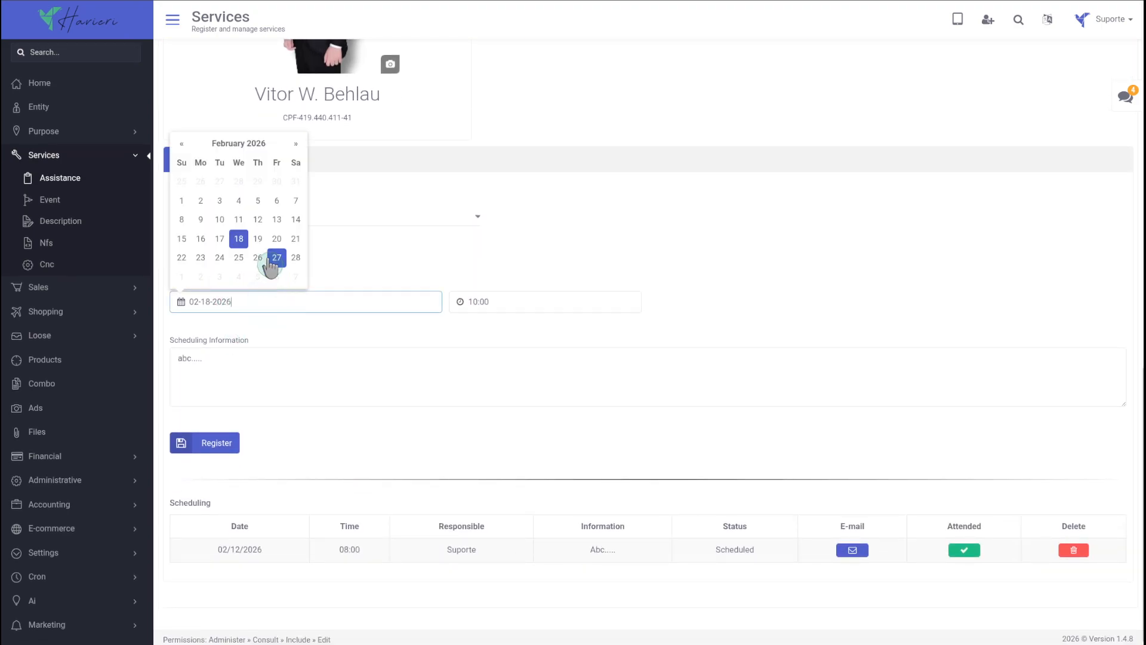
left_click(258, 219)
left_click(226, 446)
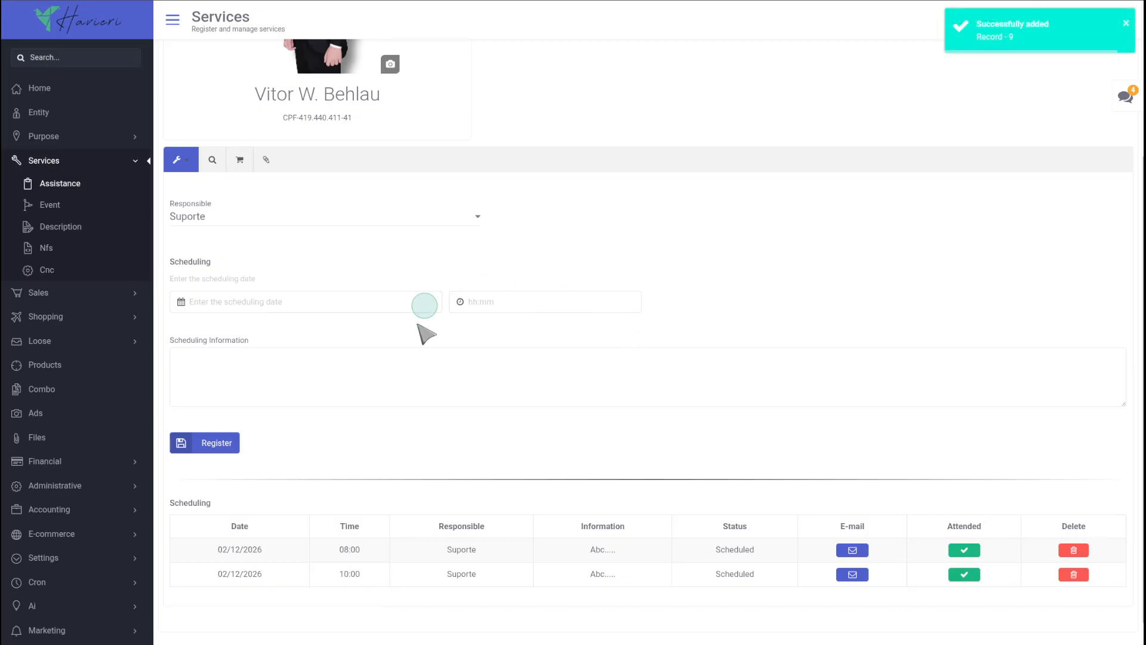
- Register a technical analysis for the service with the text "abc....." and the status Waiting for Part
left_click(179, 164)
left_click(191, 223)
left_click(412, 295)
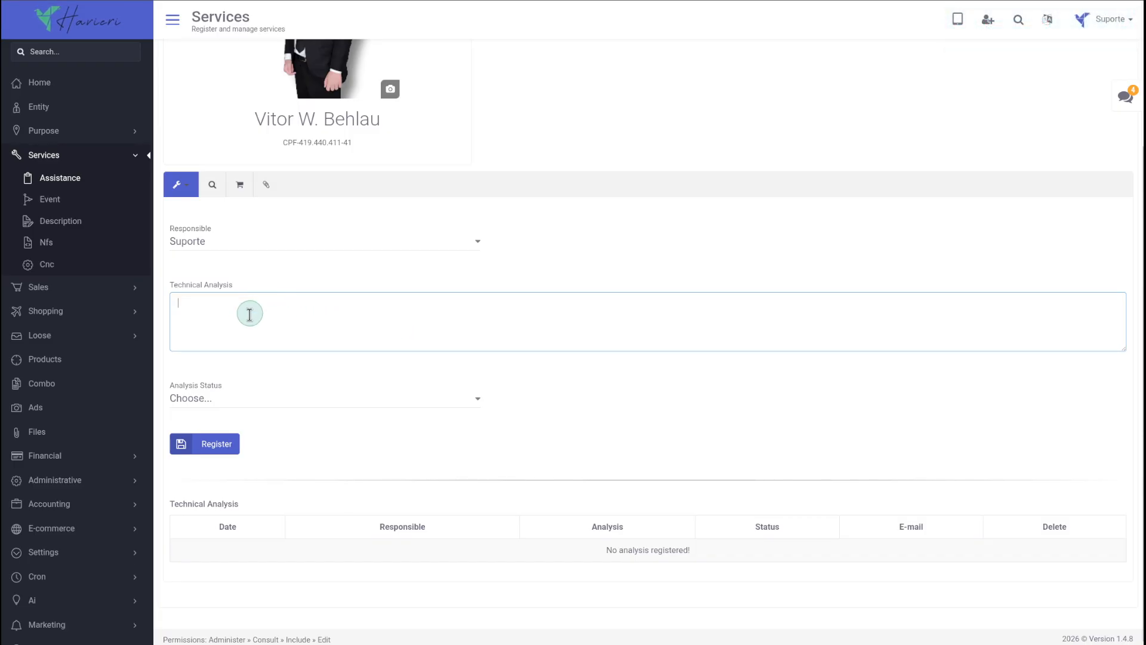
left_click(237, 406)
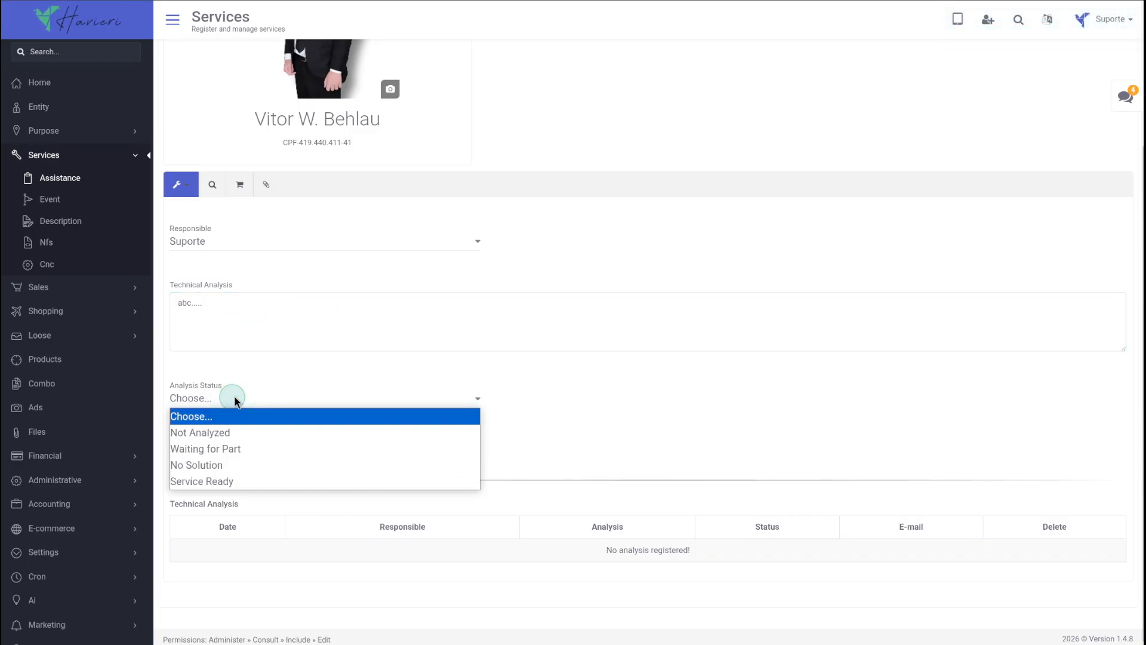
left_click(232, 435)
left_click(233, 397)
left_click(233, 449)
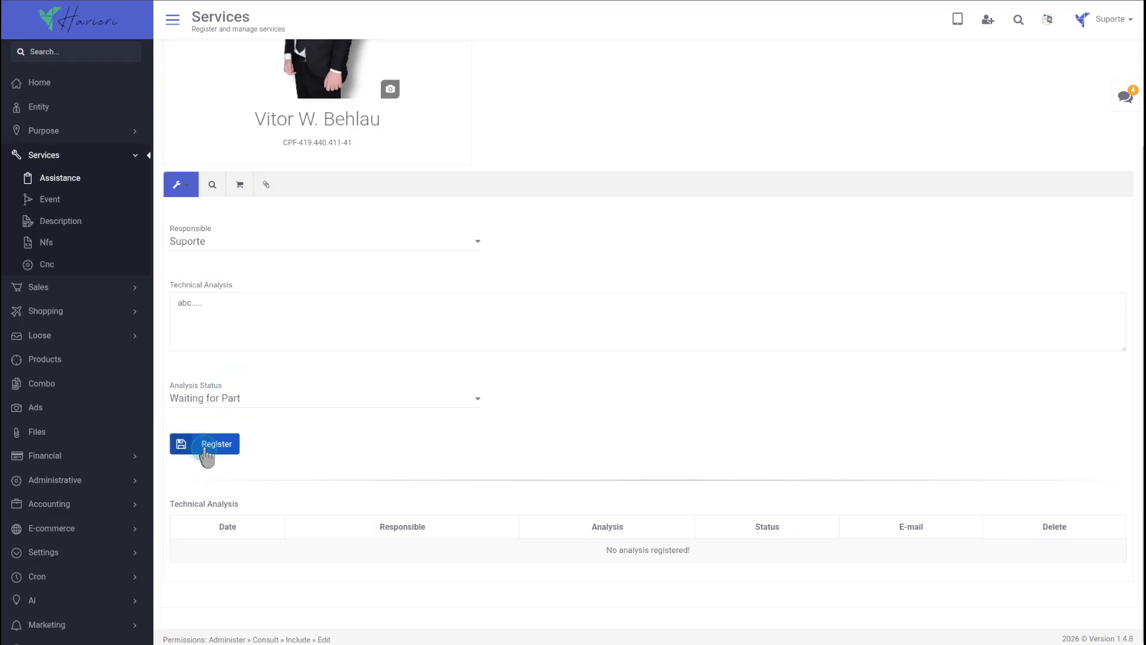
left_click(206, 447)
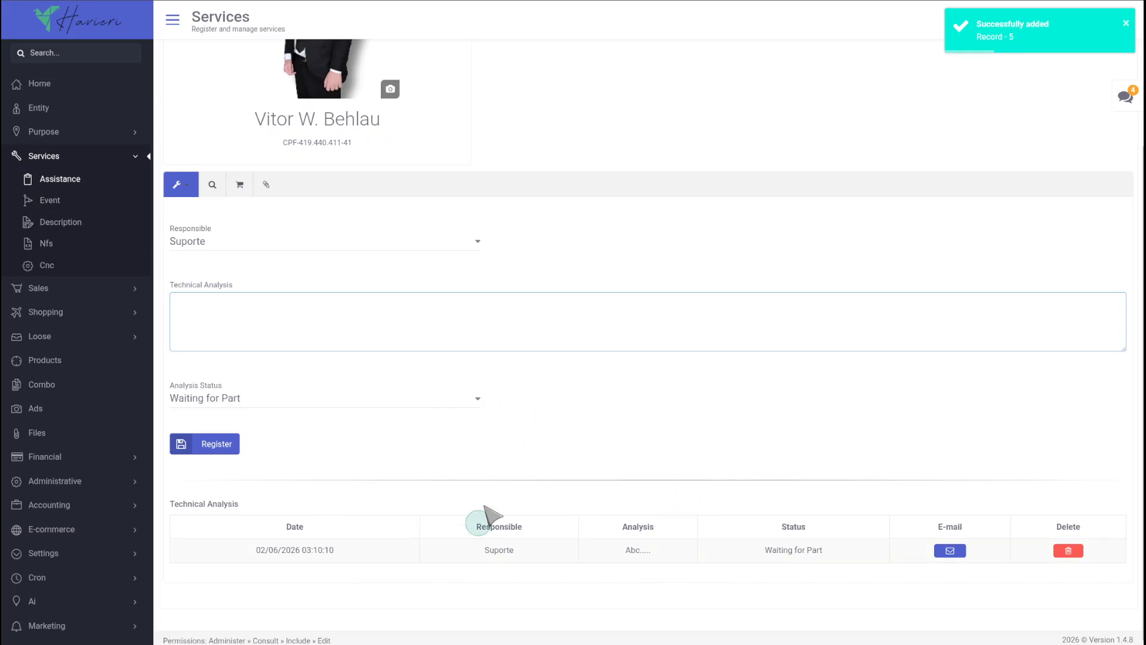
- Register a customer communication with the text "abc....." and the situation status Approved
left_click(185, 191)
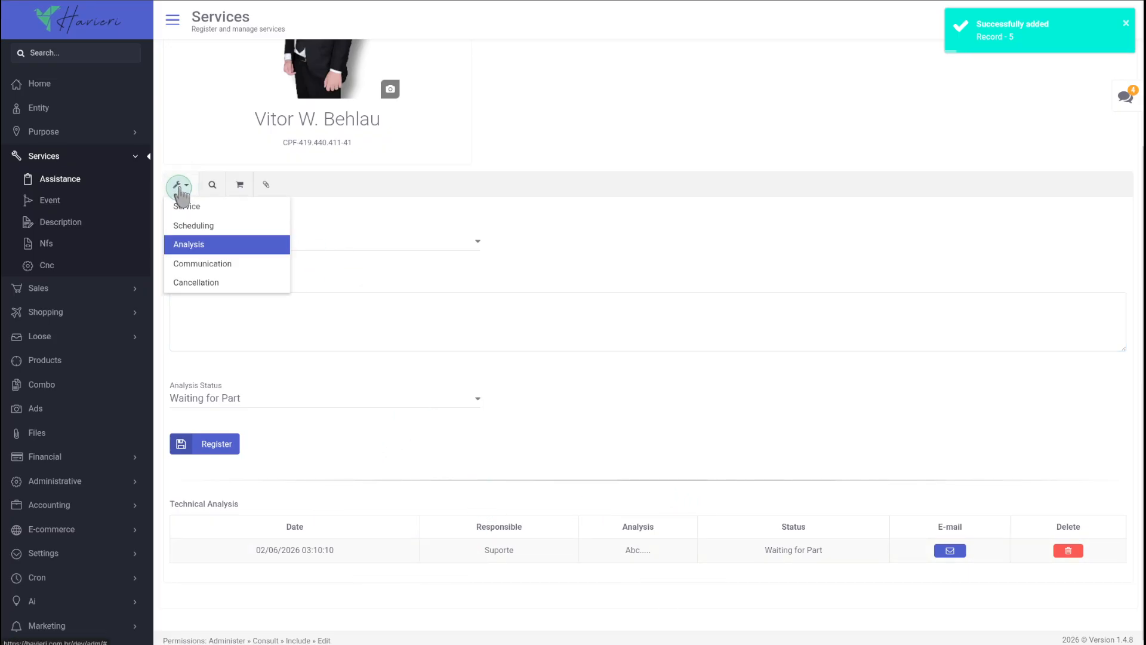
left_click(197, 264)
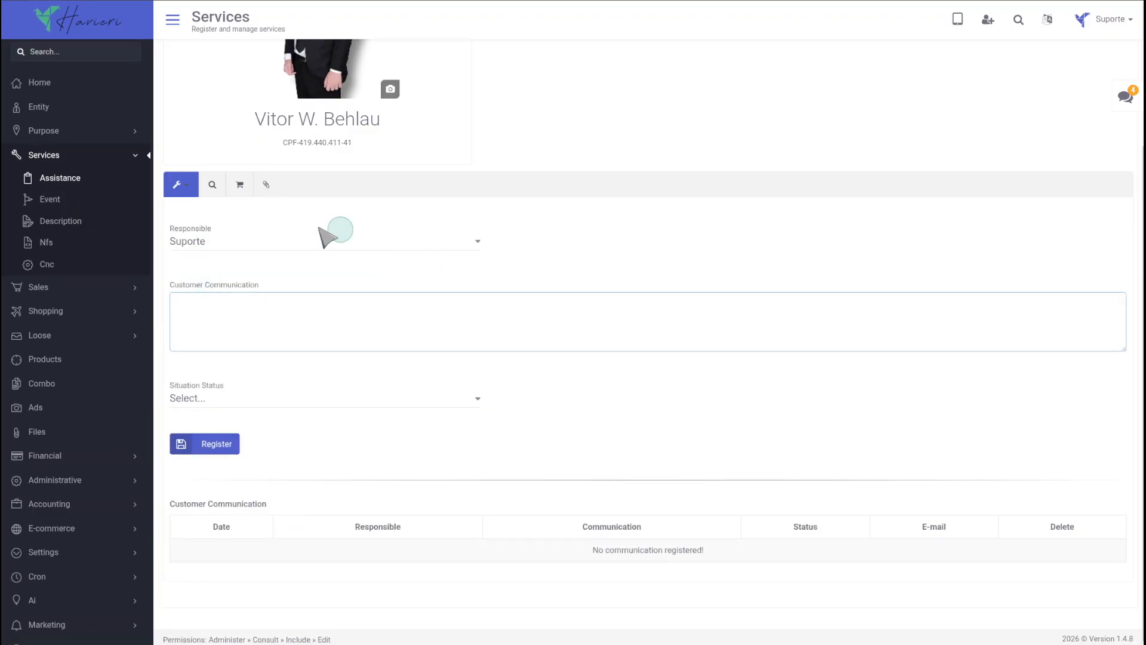
left_click(217, 405)
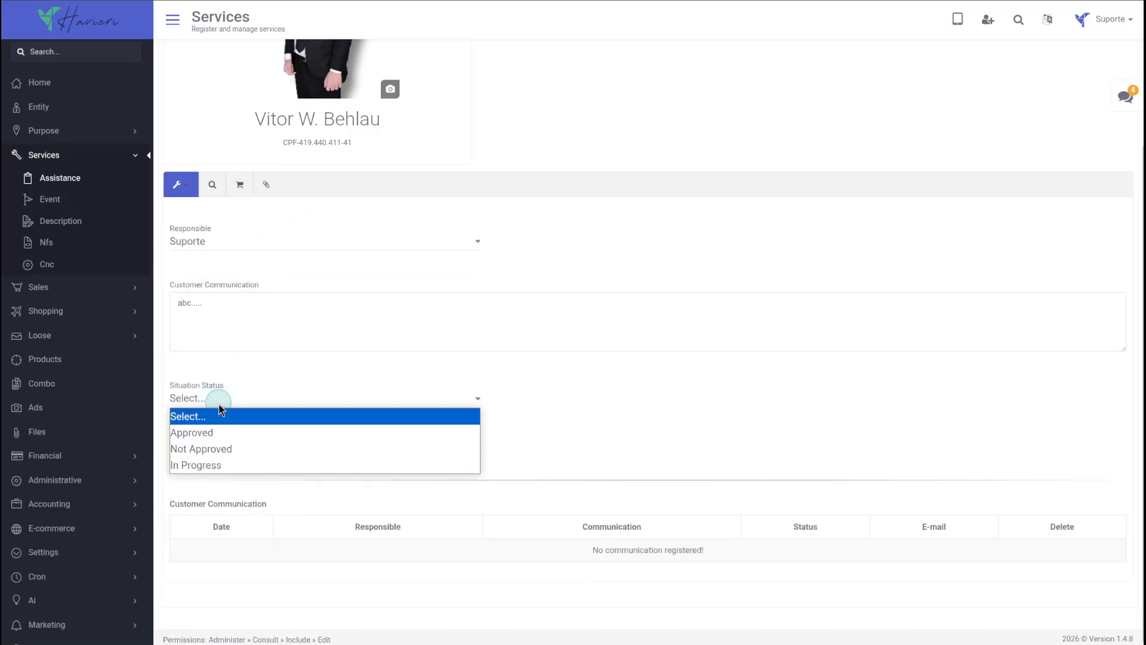
left_click(235, 438)
left_click(218, 444)
- Register another customer communication "abc....." with the status In Progress, and preview its e-mail without sending
left_click(222, 287)
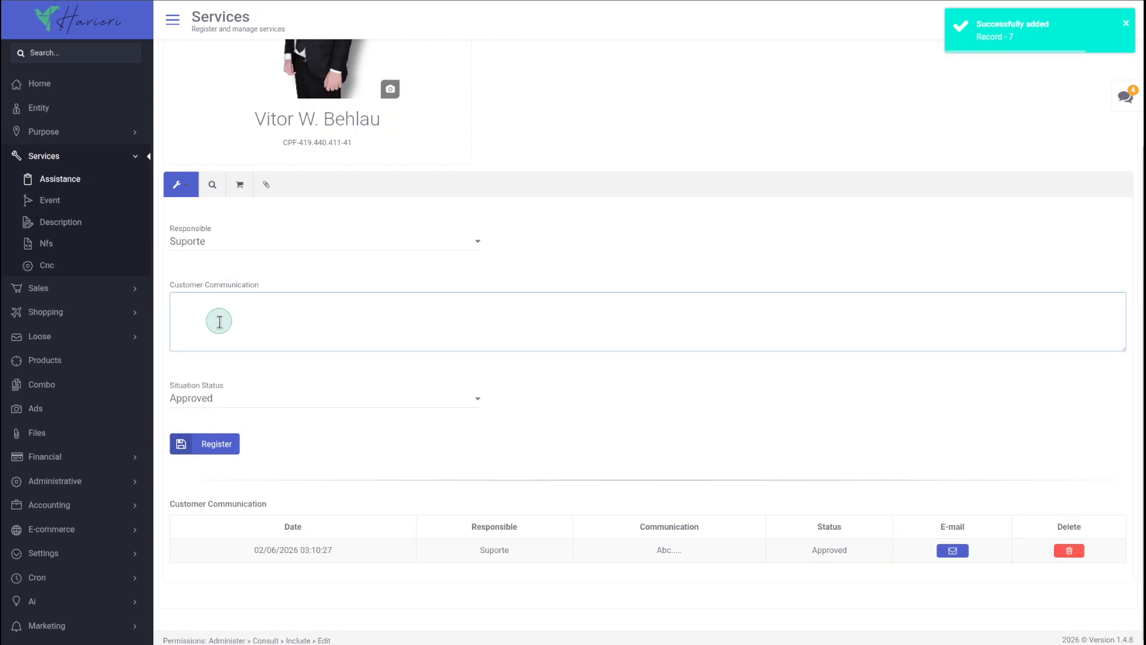
left_click(245, 401)
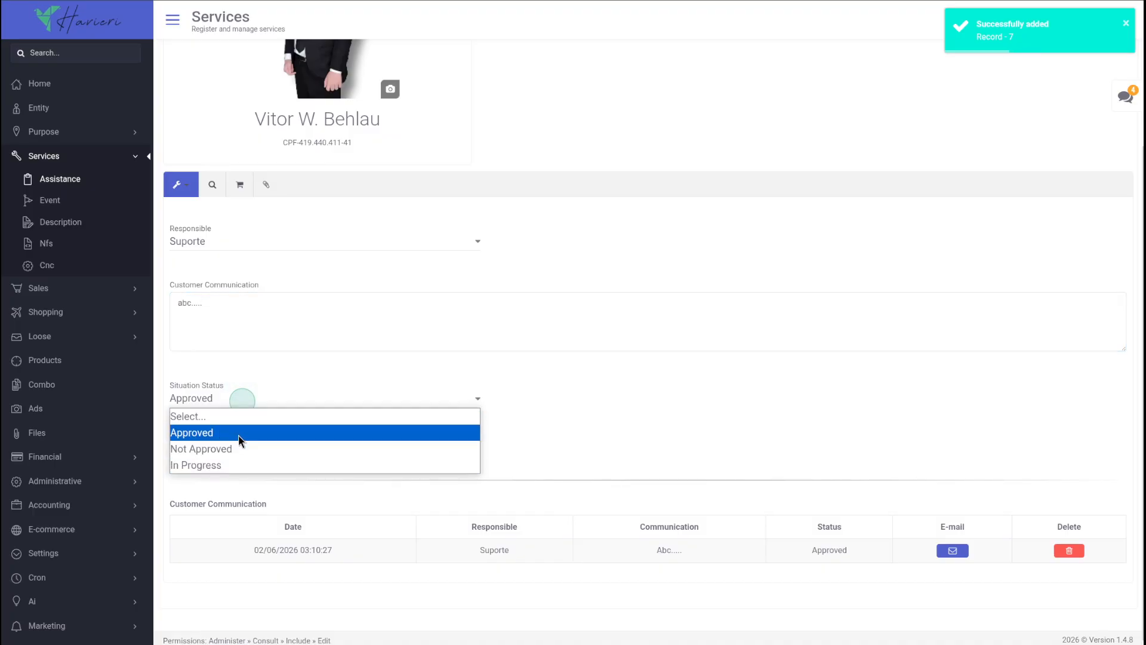
left_click(236, 461)
left_click(214, 443)
left_click(955, 548)
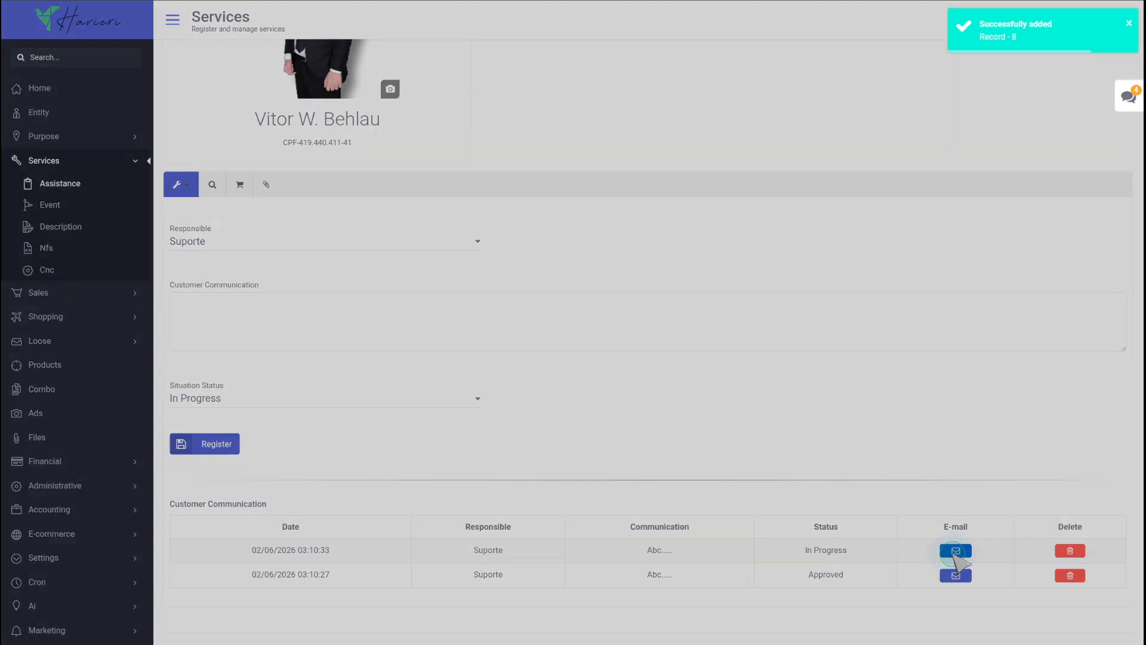
left_click(973, 321)
- Open the service order's cancellation section and bring up the cancellation confirmation without accepting it
left_click(179, 185)
left_click(203, 284)
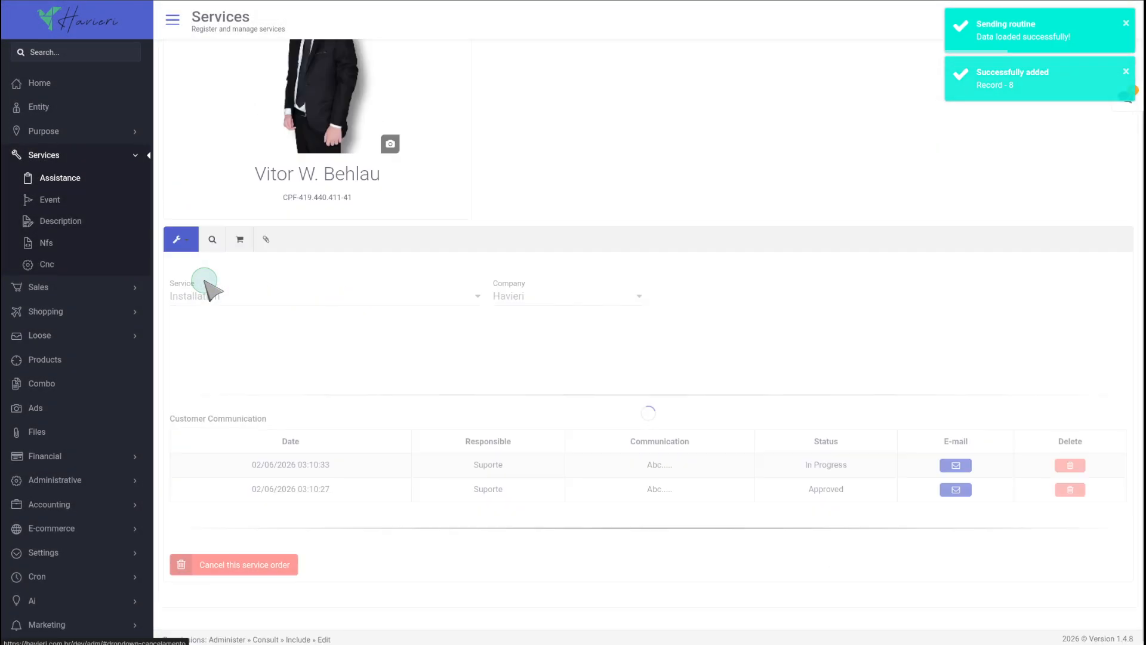
left_click(254, 567)
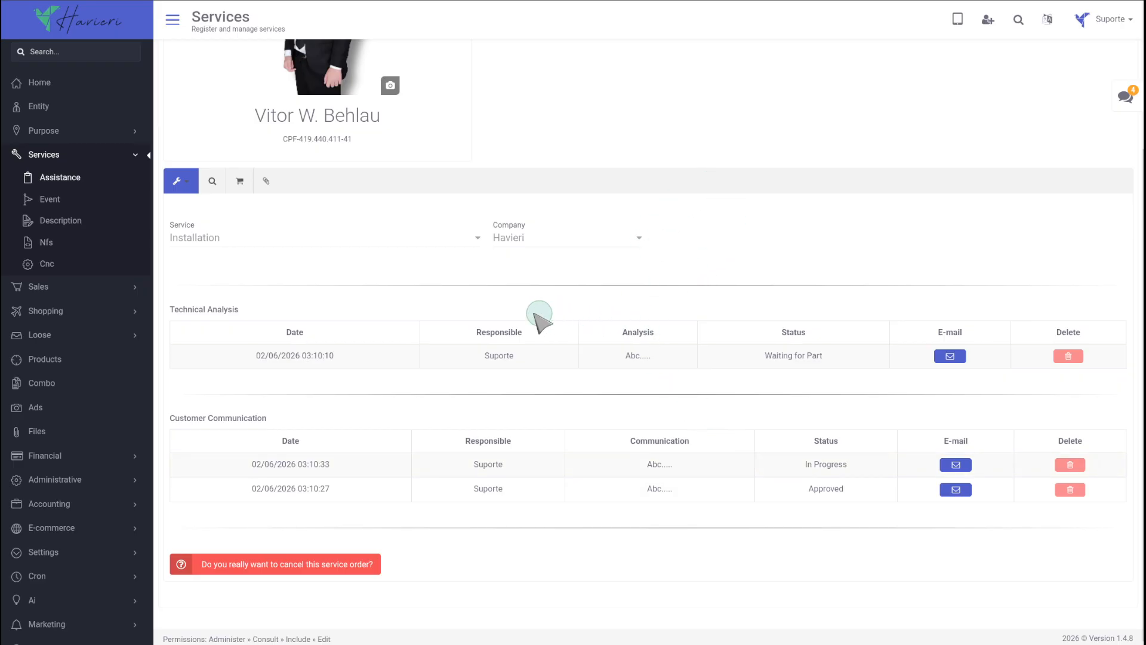
- Add one unit each of the bicycle products 005, 006, 001, 002 and 003 to the service order
left_click(212, 182)
scroll(602, 273, "down", 2)
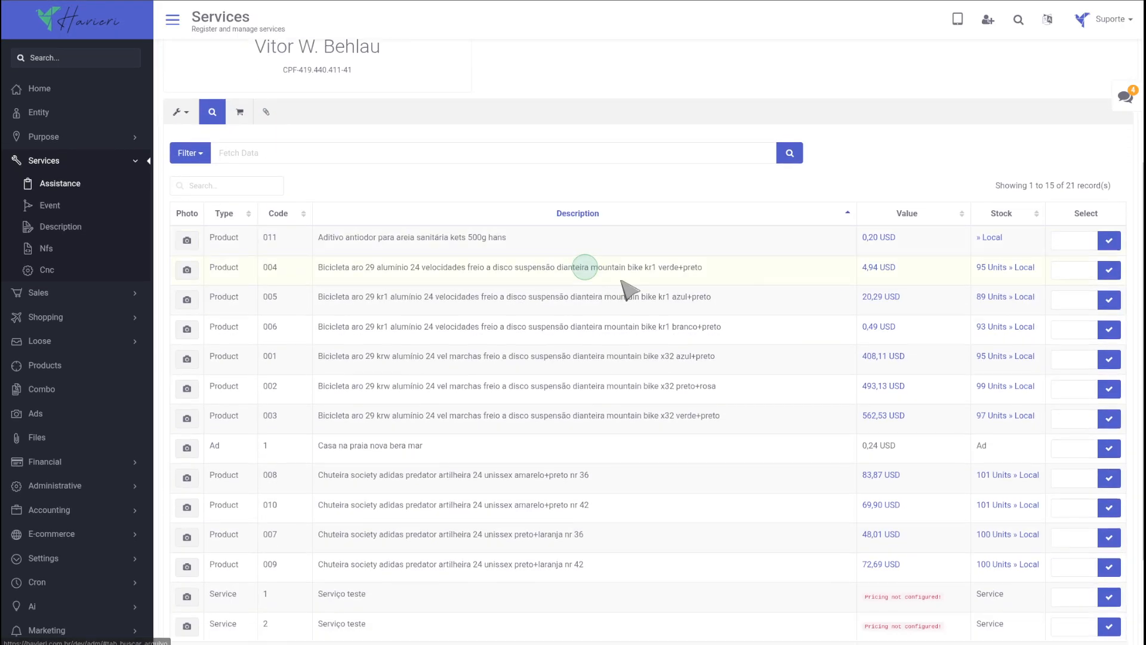
left_click(1112, 277)
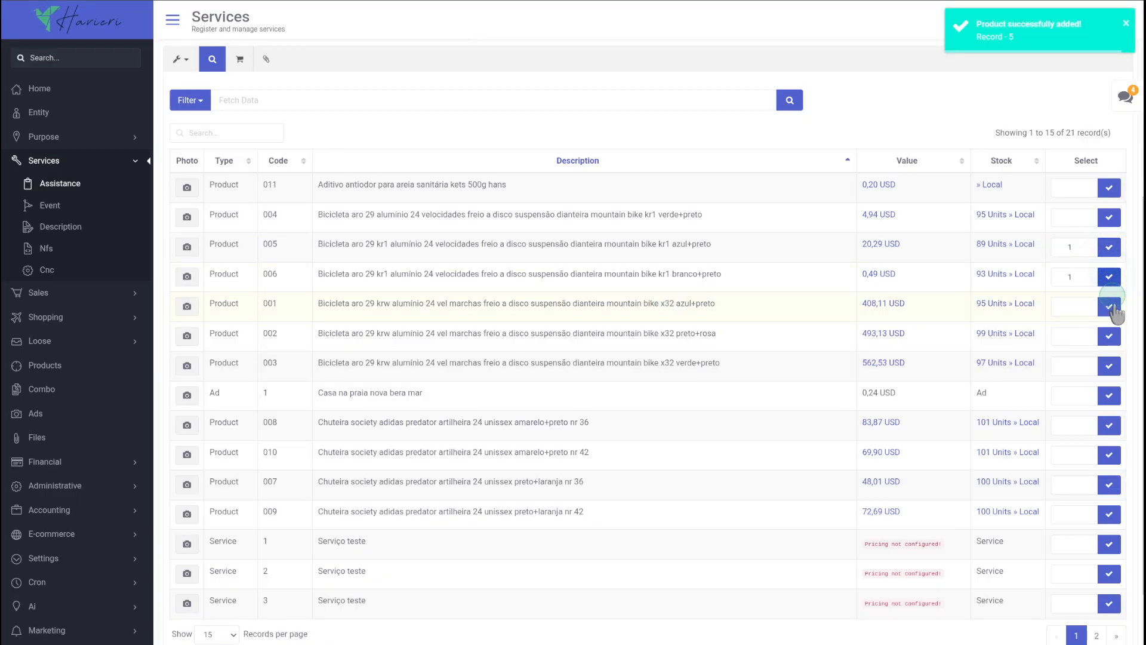
left_click(1113, 308)
left_click(1110, 337)
left_click(1110, 366)
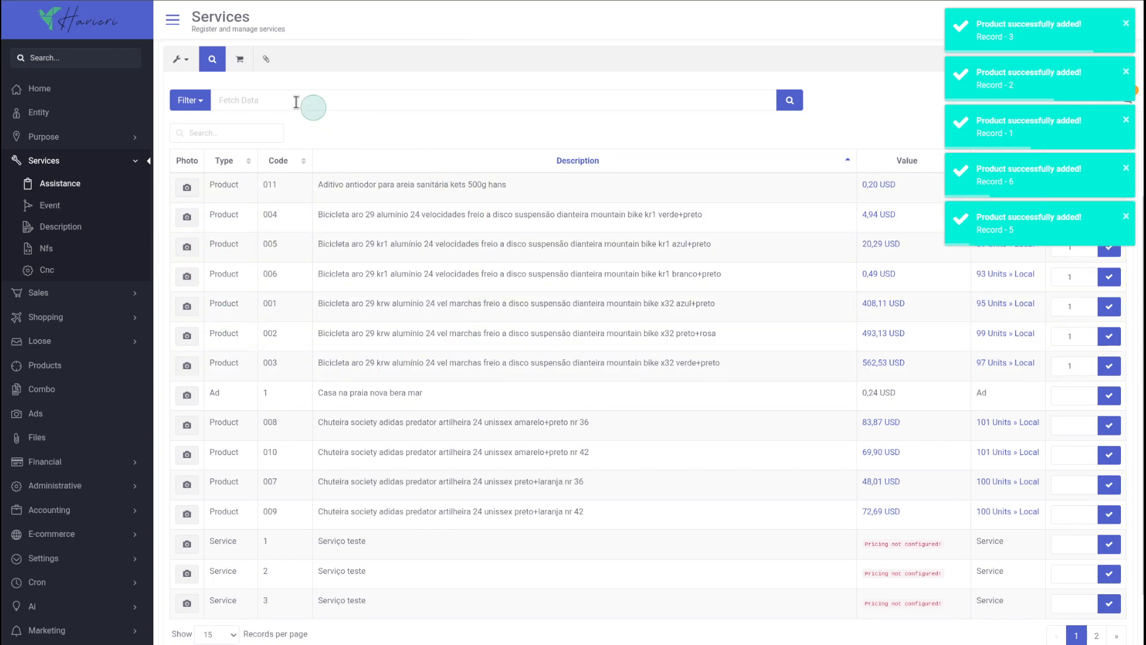
- Open the order's cart and view the photos of product 005
left_click(240, 62)
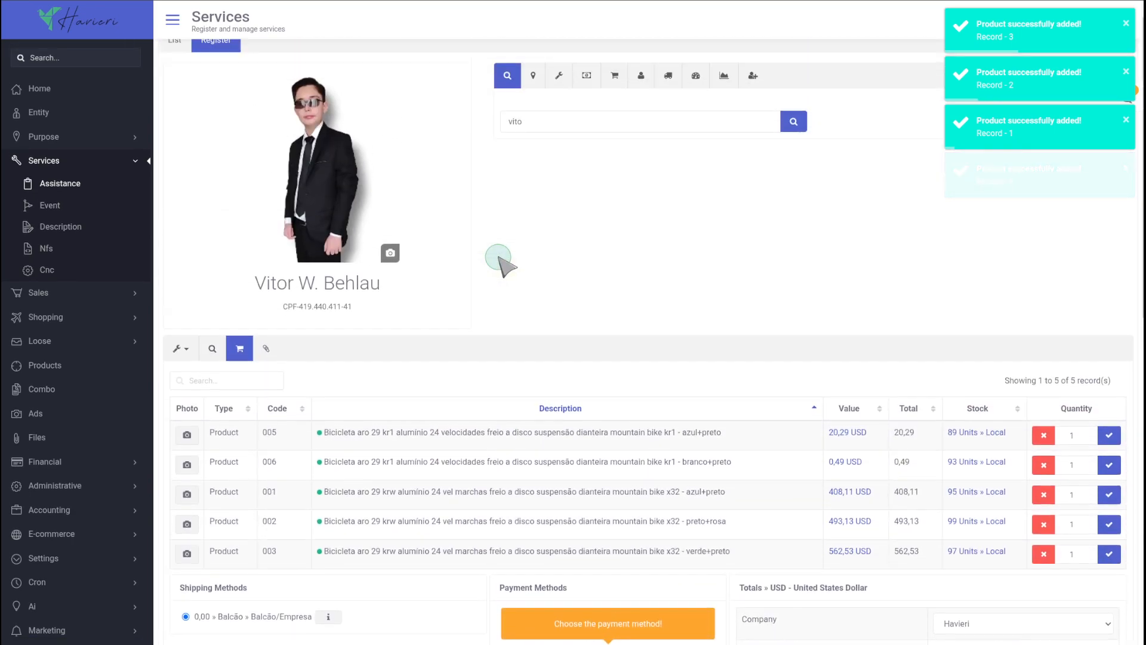
scroll(832, 471, "down", 1)
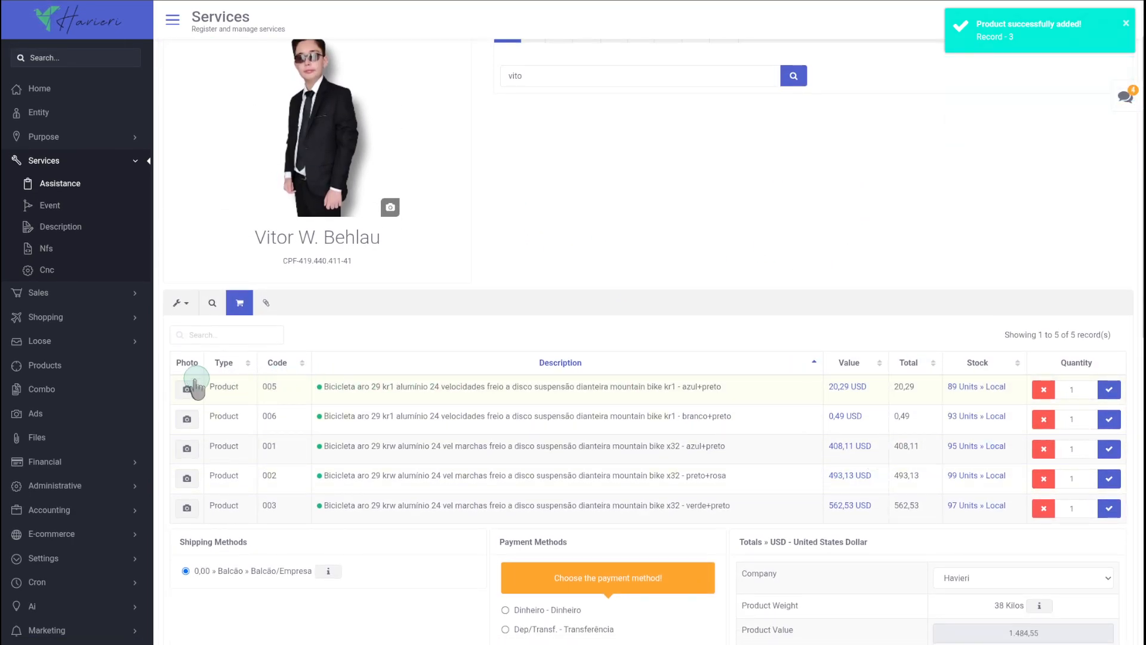
left_click(190, 388)
scroll(557, 372, "down", 5)
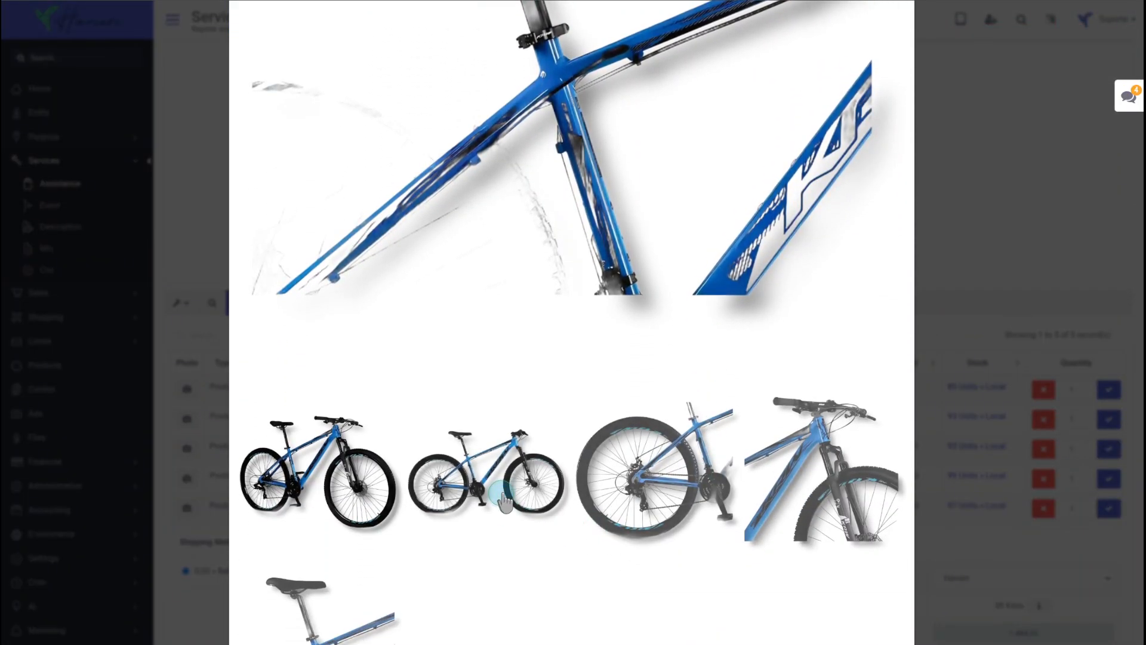
left_click(516, 490)
left_click(965, 282)
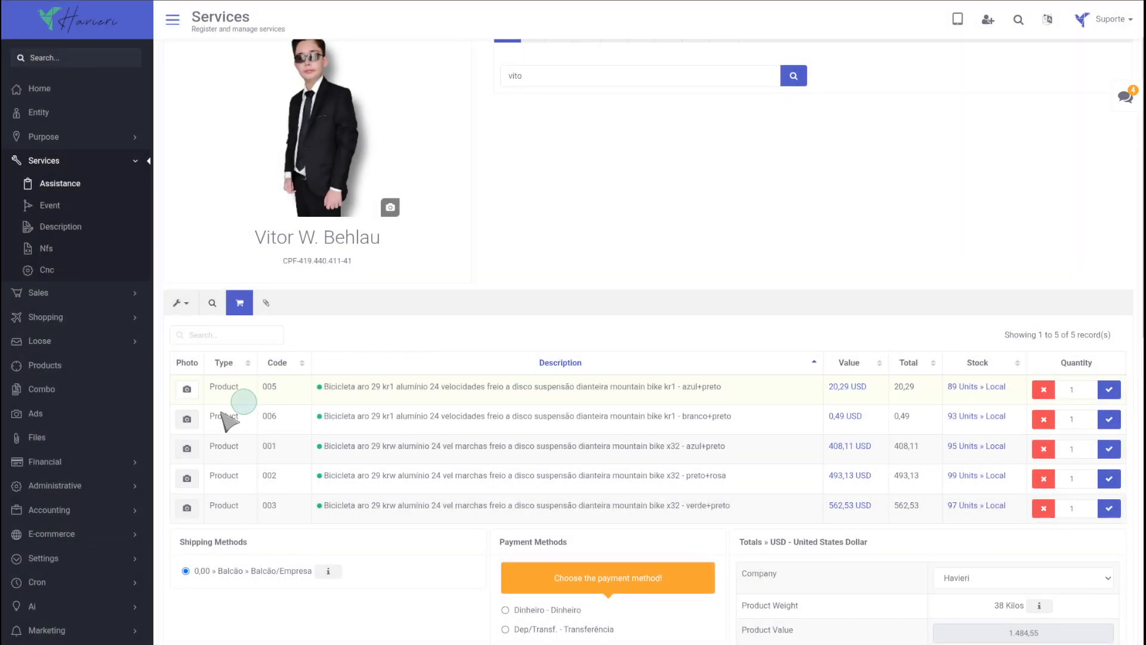
- View the photos of product 006, close them and bring the cart's payment methods and totals into view
left_click(187, 419)
scroll(573, 358, "down", 5)
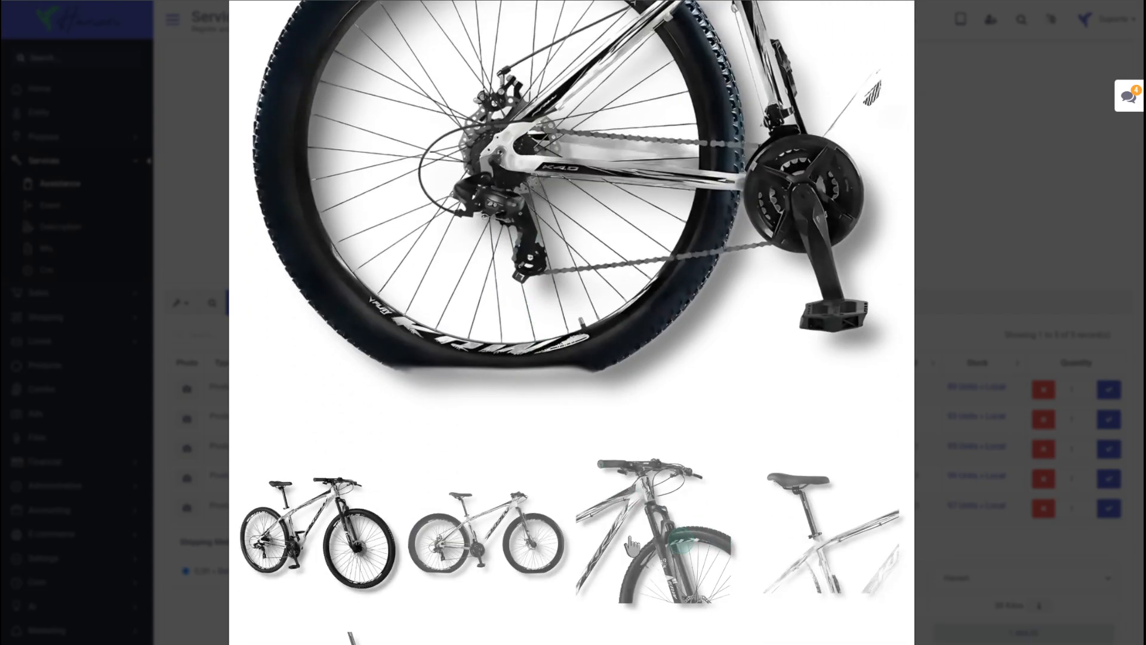
left_click(590, 521)
left_click(973, 245)
scroll(736, 496, "down", 3)
scroll(728, 489, "down", 1)
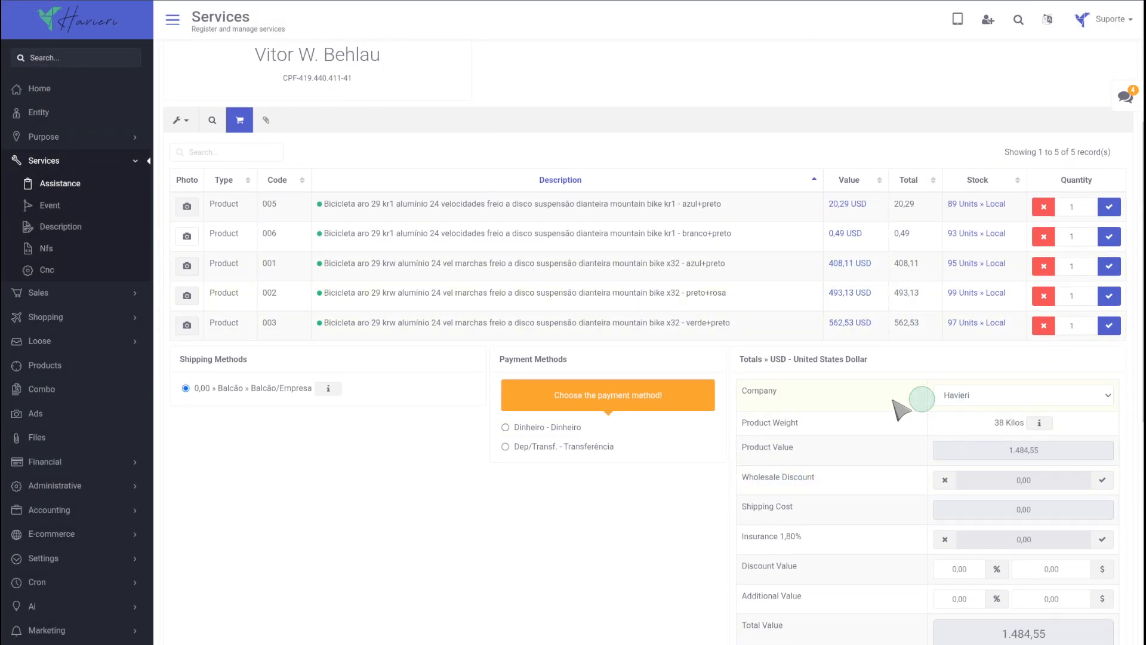
- Choose Dinheiro as the cart's payment method, then view and close the shipping information for Balcão/Empresa
left_click(523, 428)
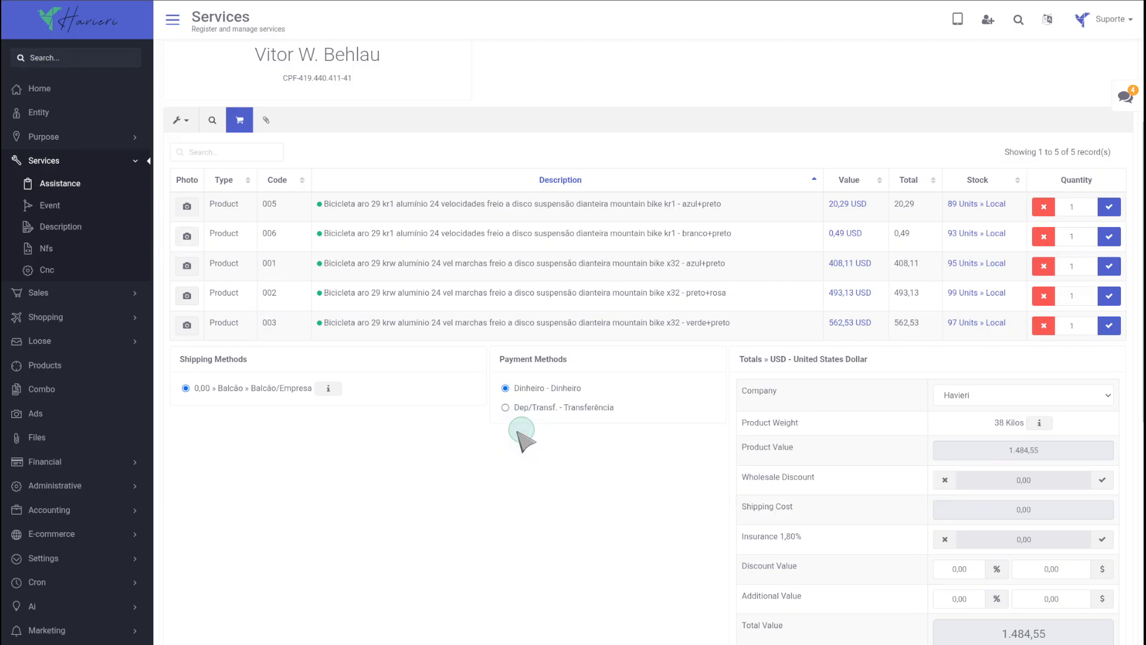
left_click(330, 388)
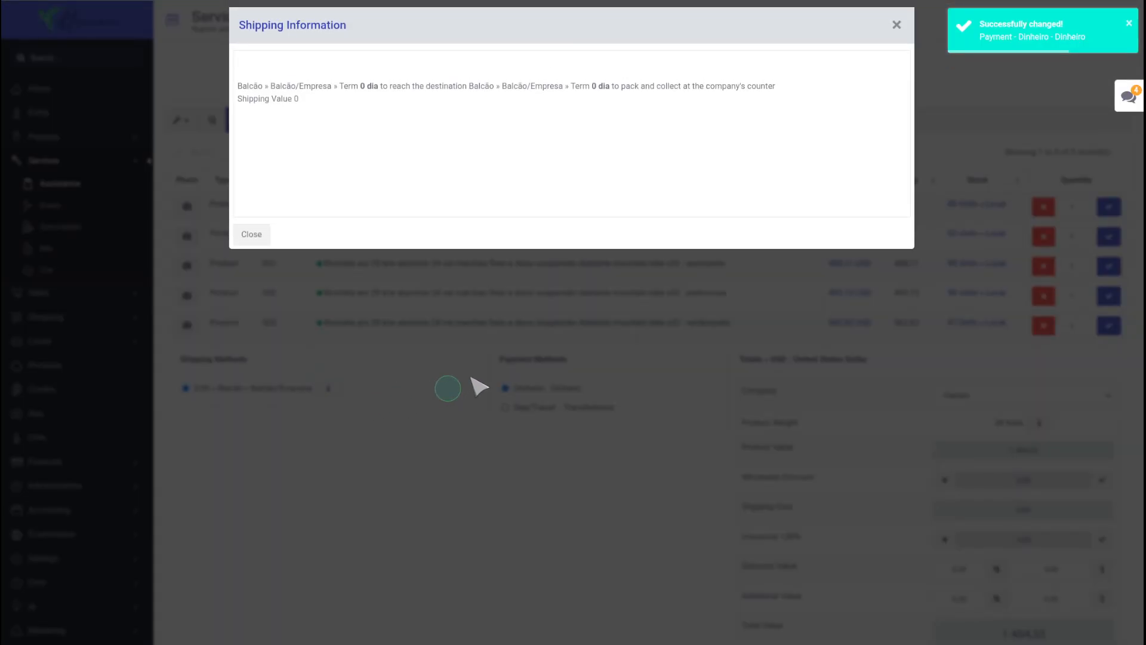
left_click(472, 412)
- Apply the wholesale discount in the cart's totals and bring the order's functions and occurrence log into view
scroll(1123, 400, "down", 3)
left_click(1103, 358)
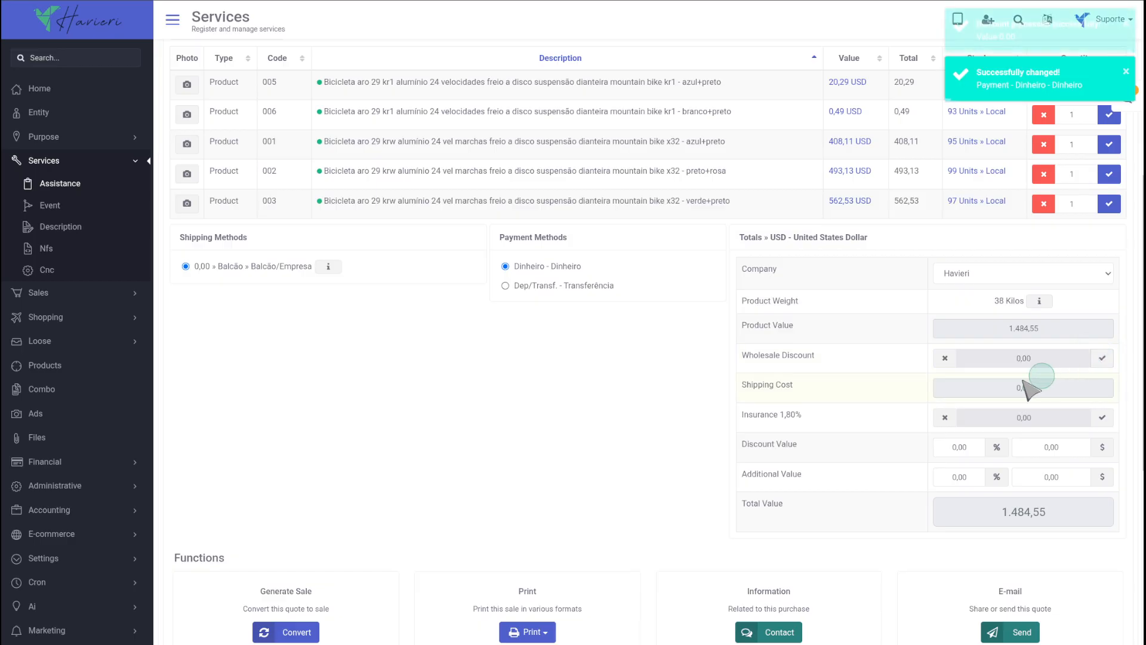
scroll(921, 455, "down", 3)
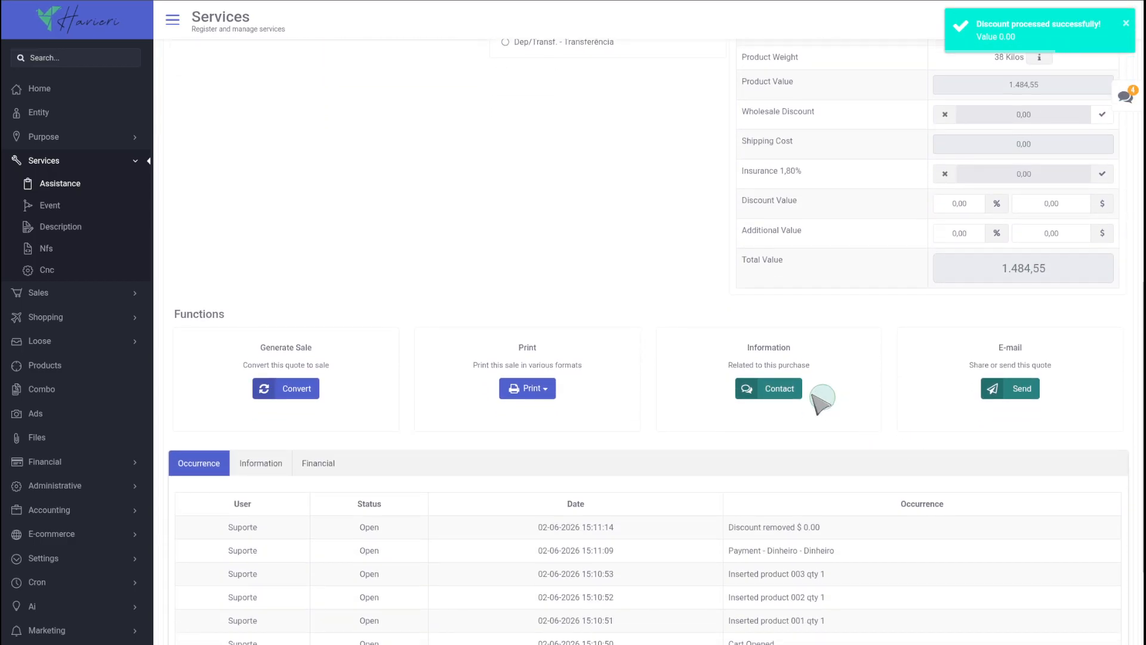
- Change the order's currency to EUR - Euro
scroll(832, 406, "up", 10)
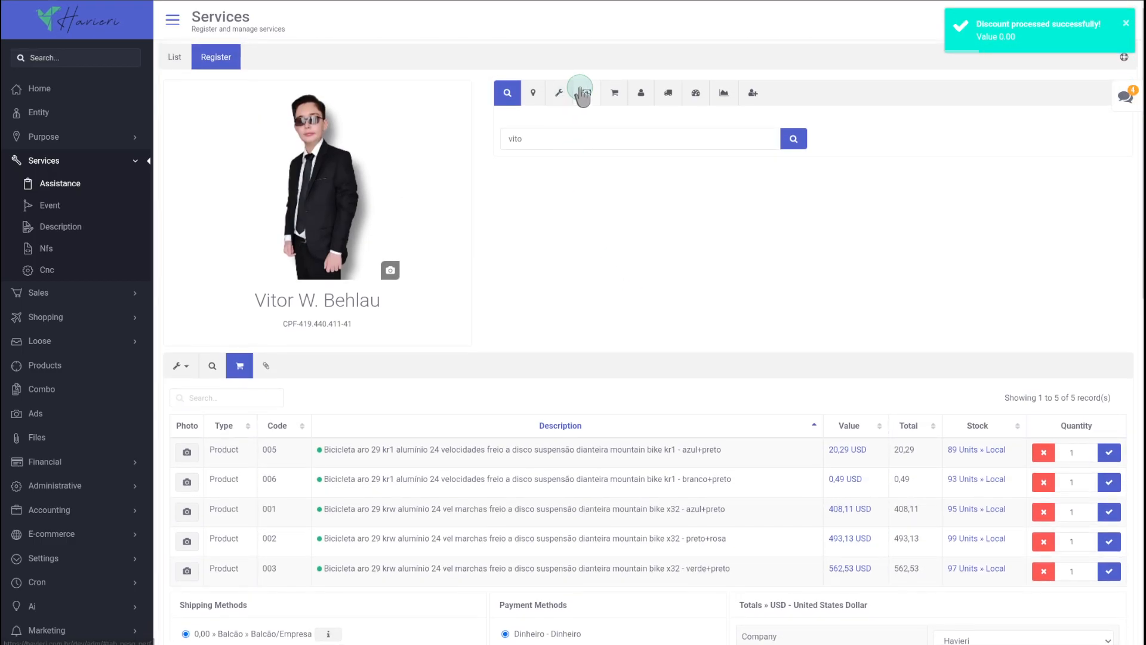
left_click(582, 94)
left_click(548, 243)
- Set the cart's payment method to Dep/Transf. - Transferência and its shipping method to Balcão/Empresa
scroll(954, 378, "down", 6)
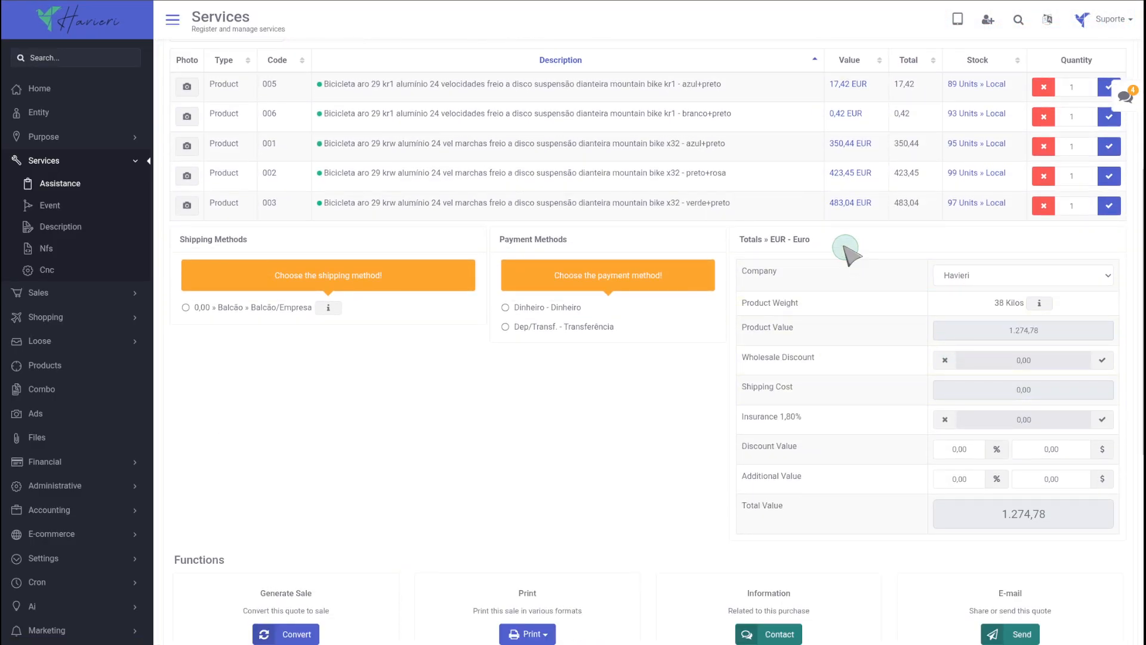
left_click_drag(845, 247, 731, 240)
left_click(506, 326)
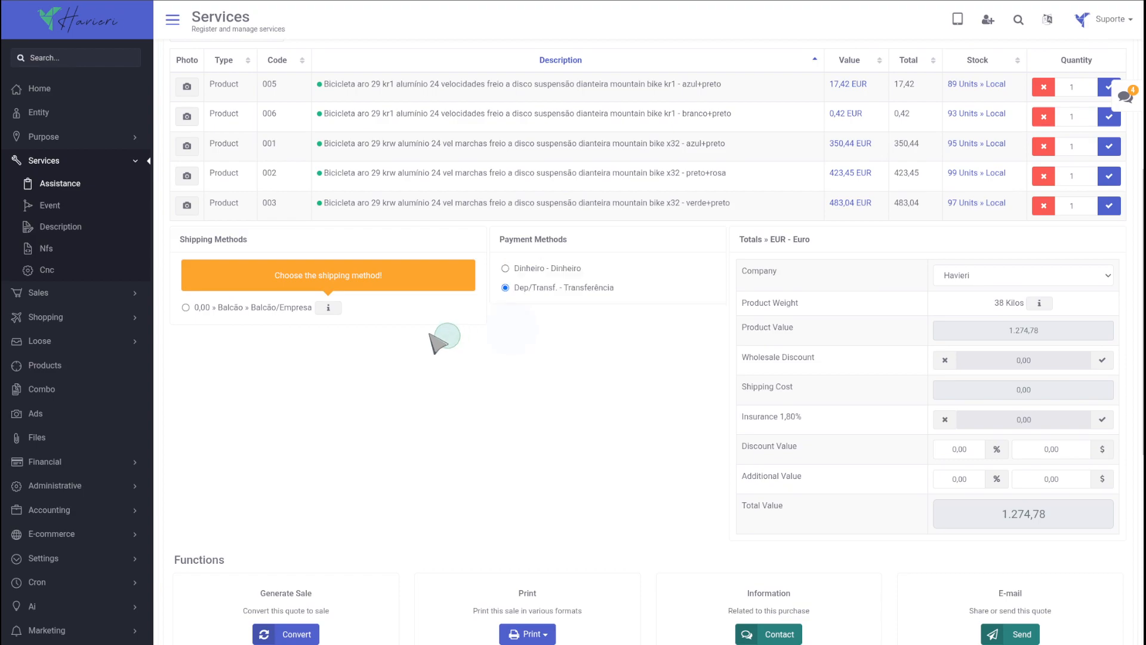
left_click(187, 307)
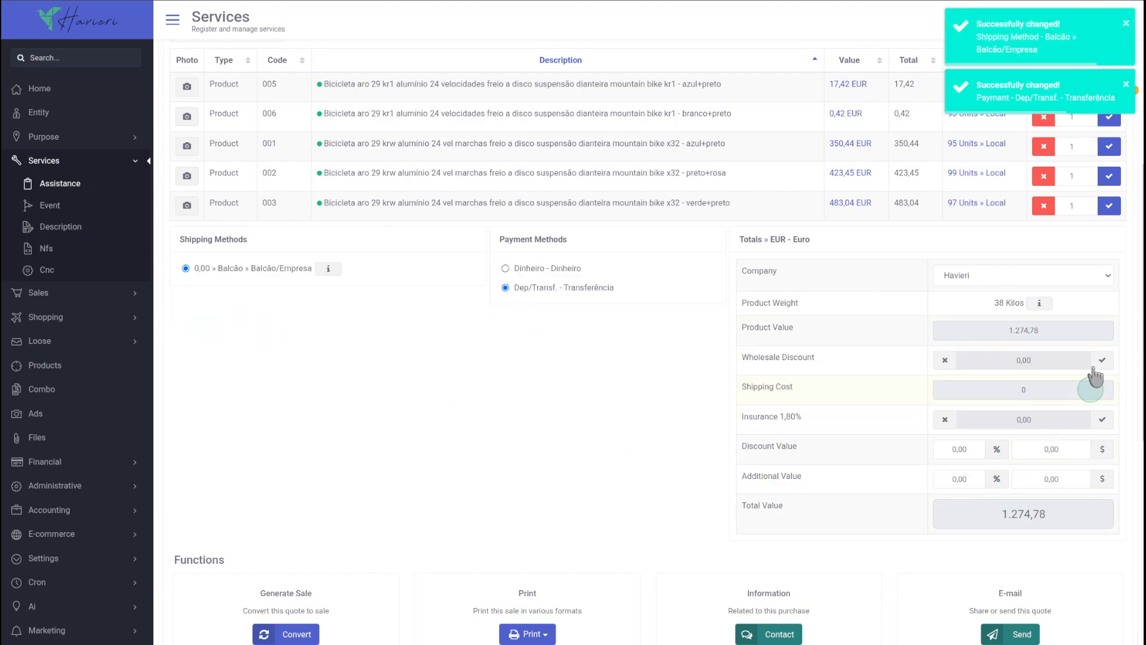
- Preview the order's coupon label and mail label for printing, closing each preview without printing
scroll(593, 417, "down", 4)
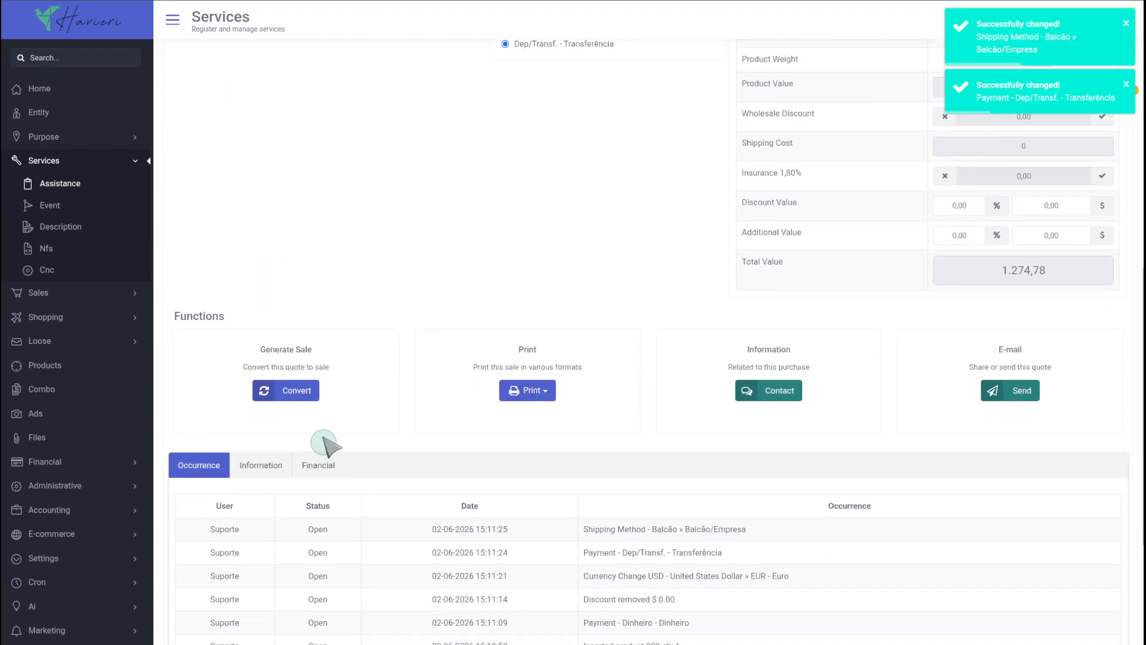
left_click(530, 406)
left_click(545, 407)
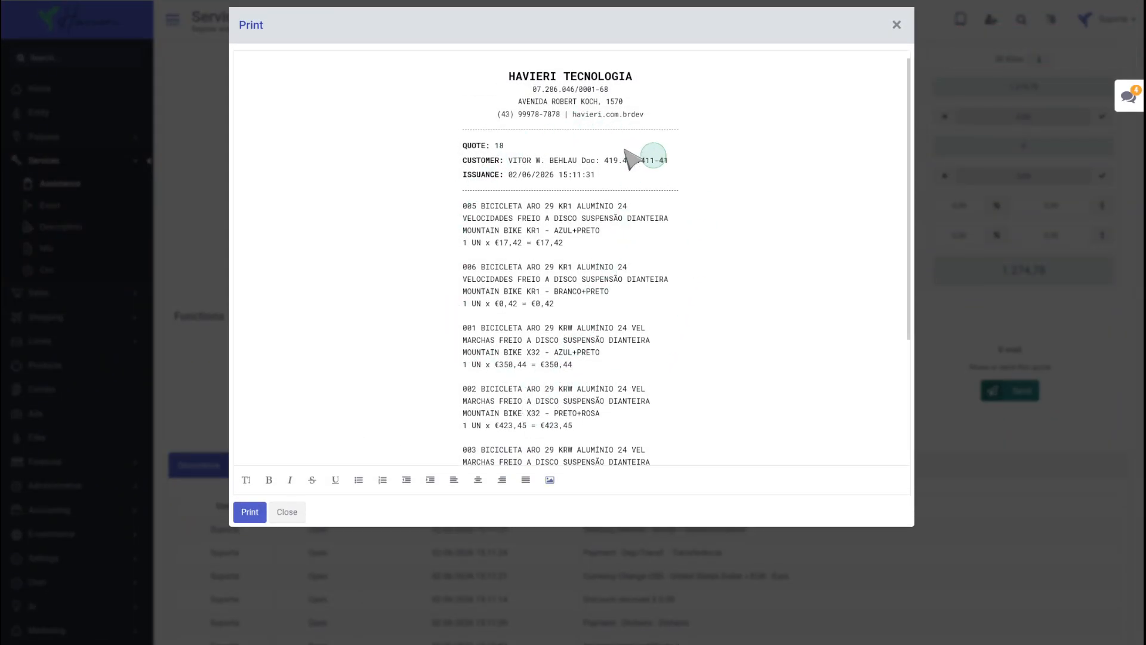
left_click(953, 477)
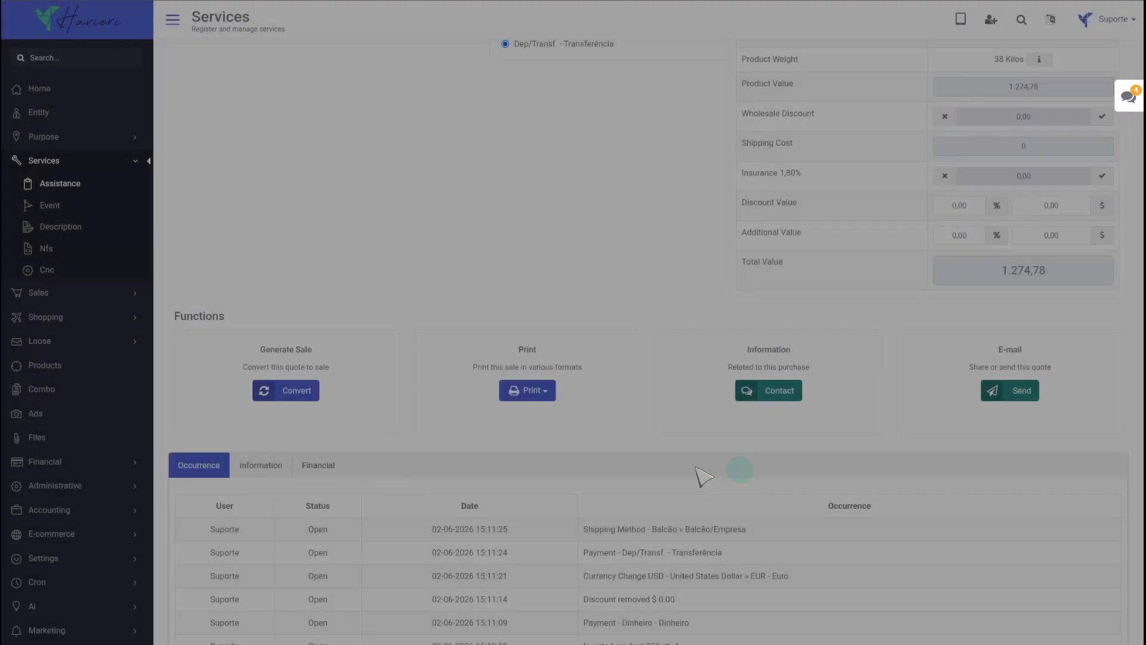
left_click(530, 394)
left_click(543, 417)
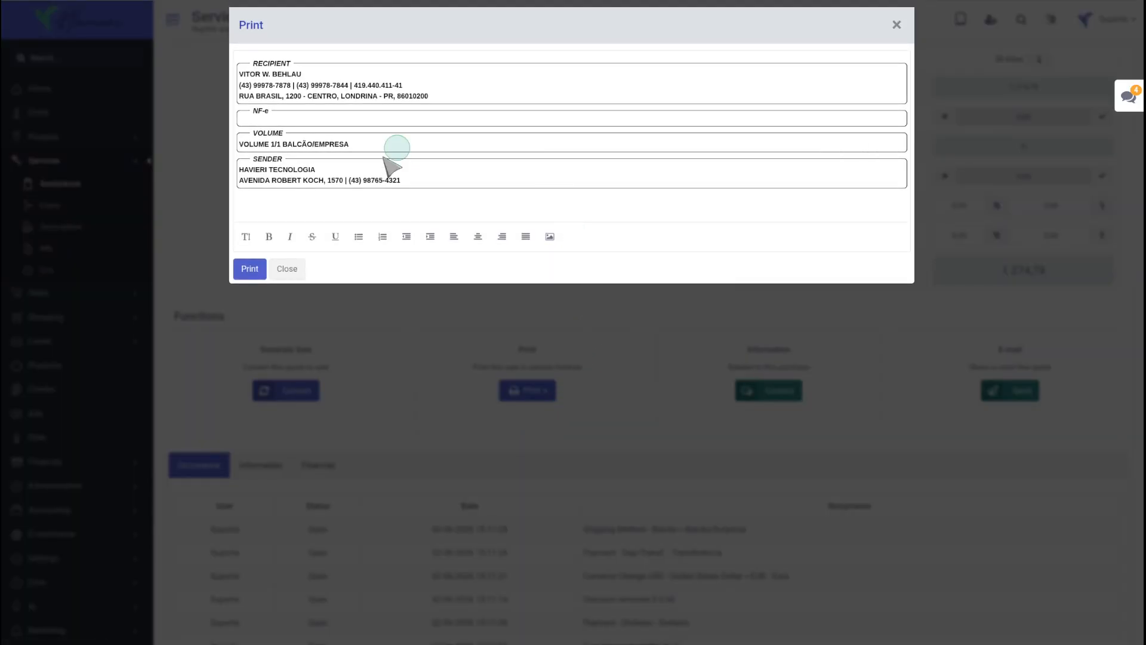
left_click(531, 395)
- Preview the Order Label and A4 Letterhead print formats, closing each preview without printing
left_click(533, 395)
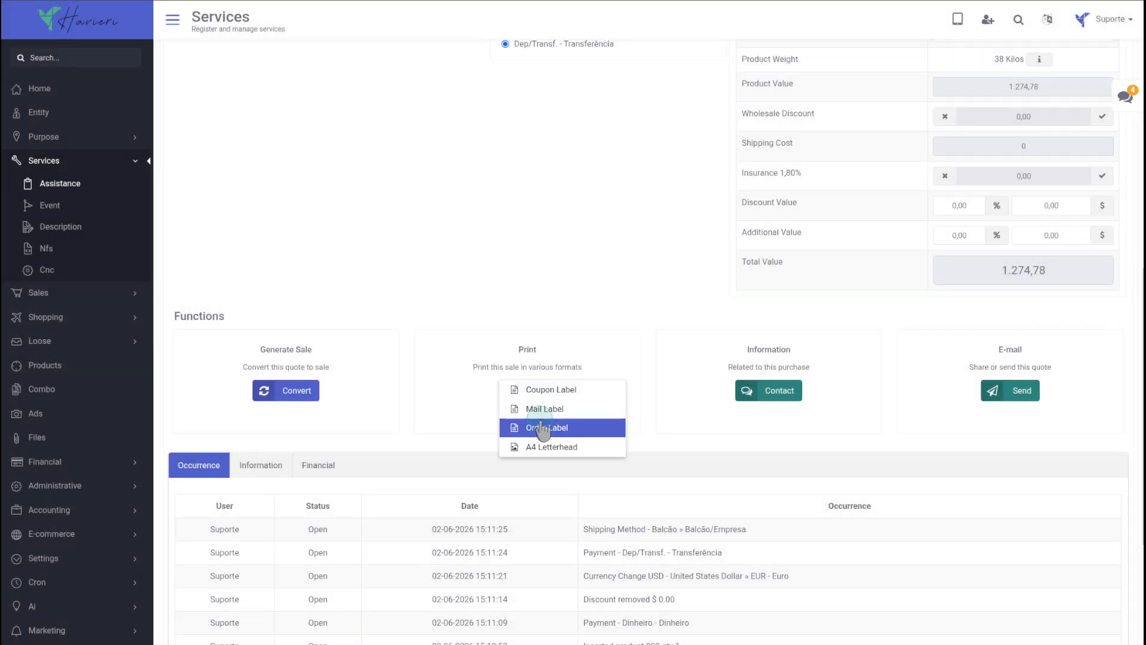
left_click(543, 428)
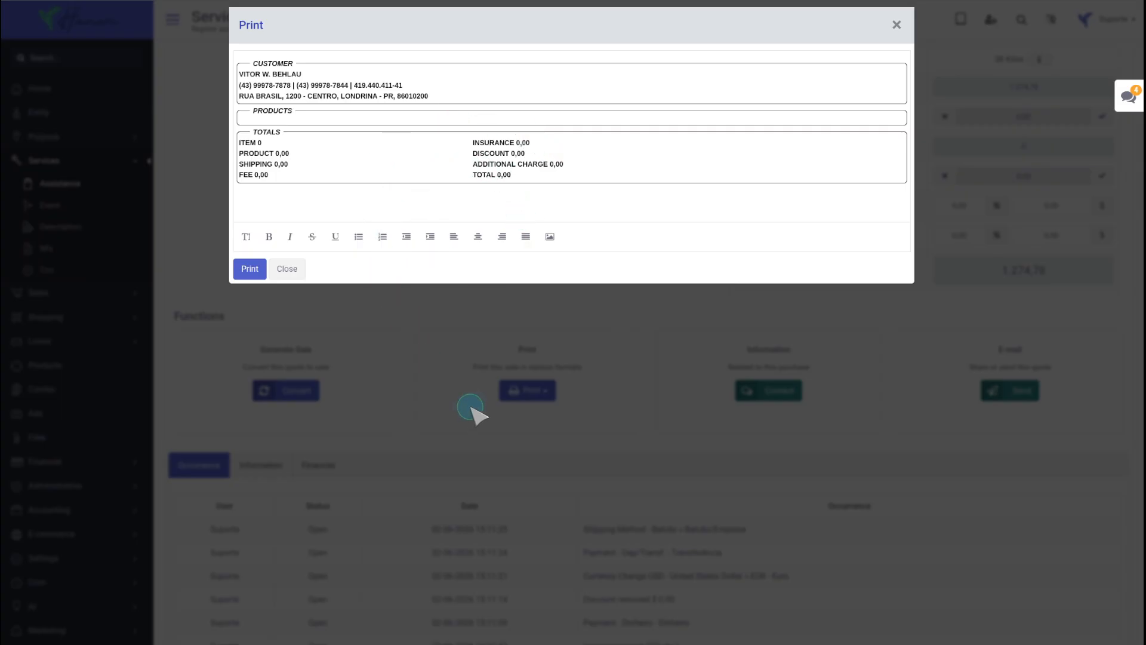
left_click(478, 414)
left_click(538, 395)
left_click(549, 446)
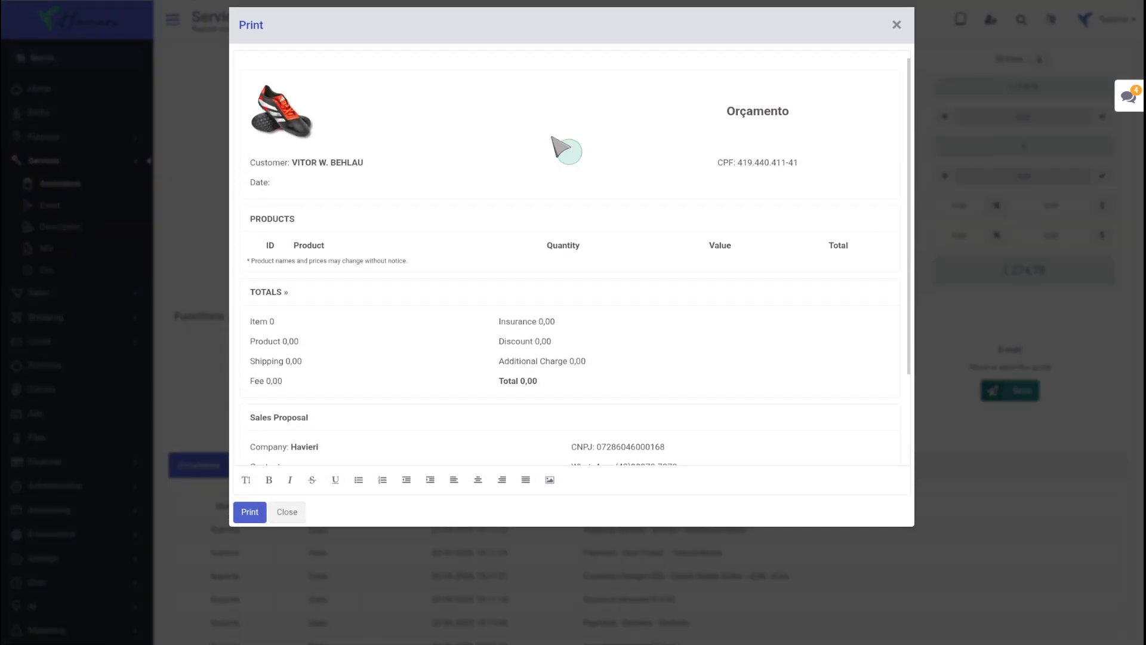
left_click(963, 427)
- Open the quote's e-mail, review its products and totals, and try to send it with the recipient left empty
left_click(1011, 391)
scroll(668, 308, "down", 5)
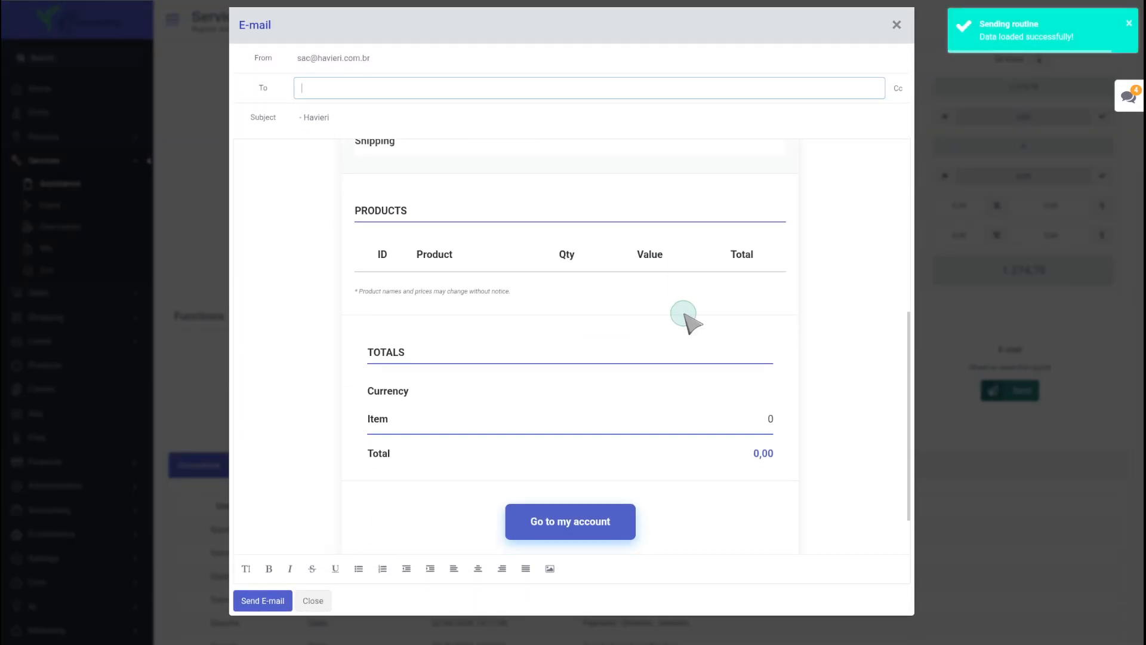
scroll(682, 316, "down", 1)
left_click(263, 600)
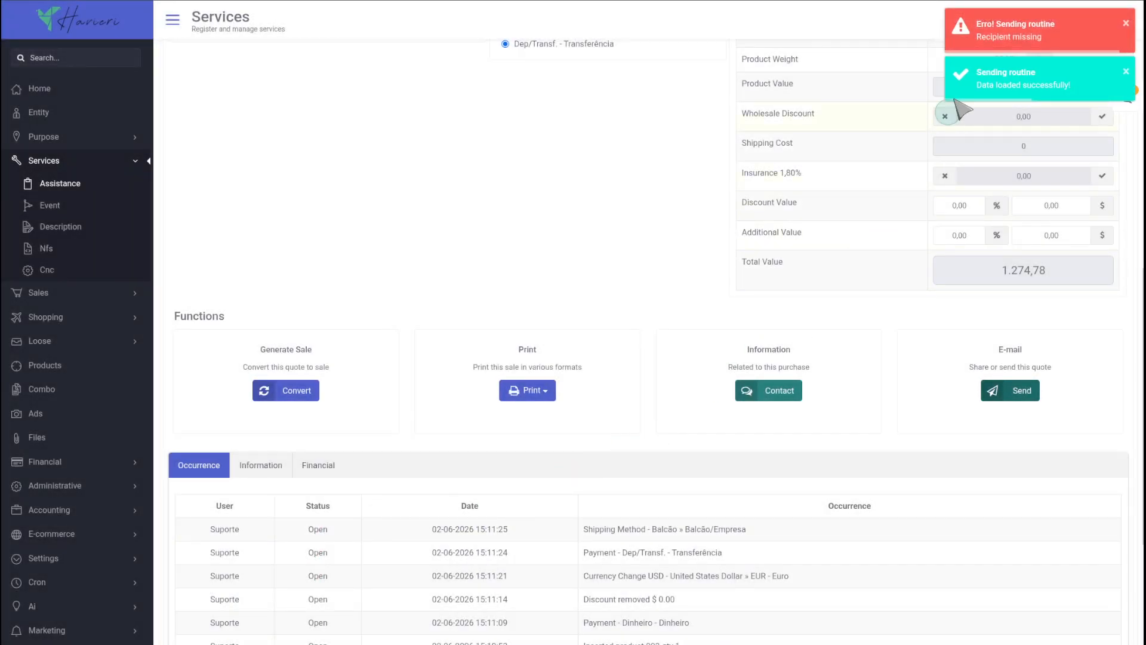
- Examine the order's financial transactions and its information section below the functions
scroll(537, 293, "down", 4)
scroll(624, 376, "up", 2)
scroll(338, 243, "down", 2)
left_click(334, 241)
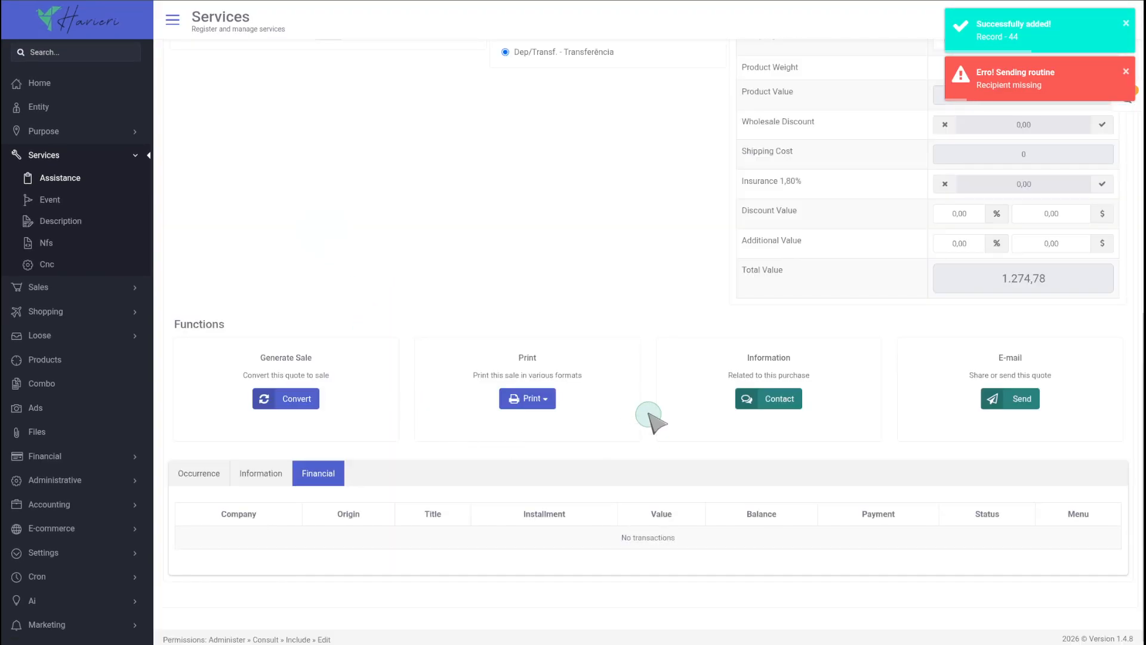
left_click(248, 473)
- Convert the quote to a sale and return to the start page with the metrics
left_click(292, 401)
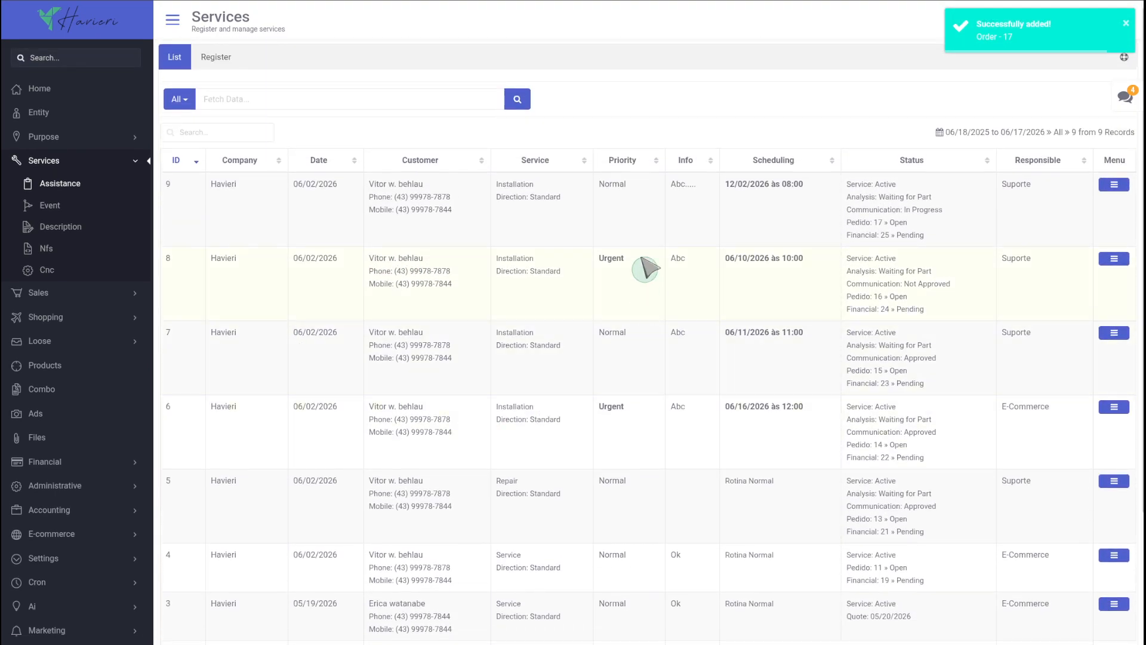
left_click(85, 22)
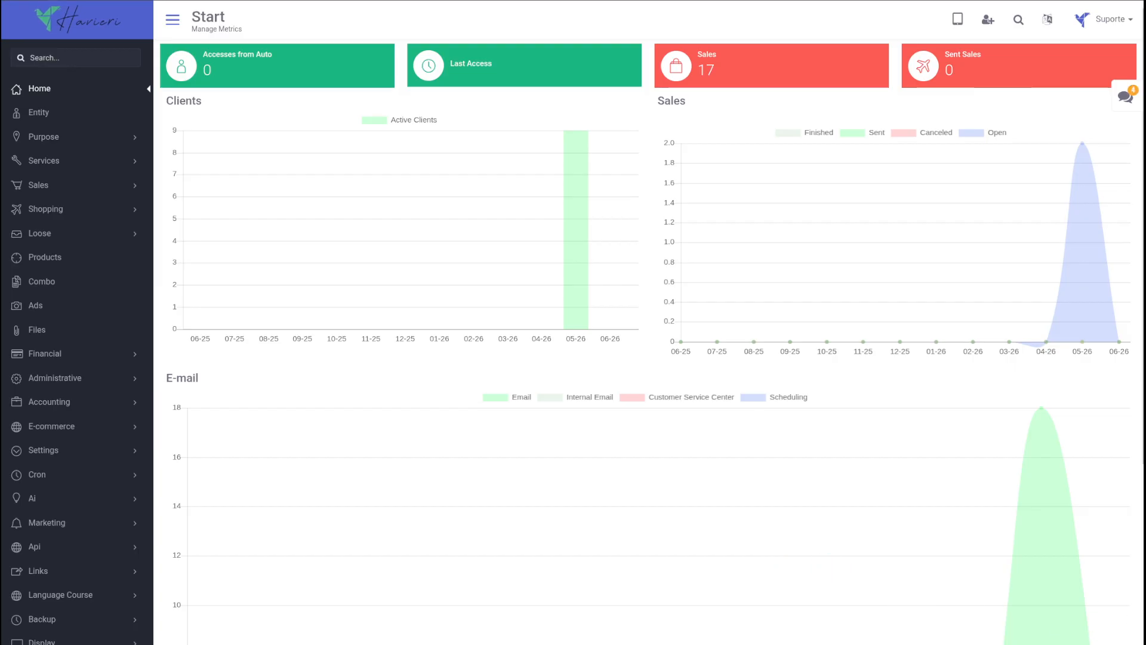